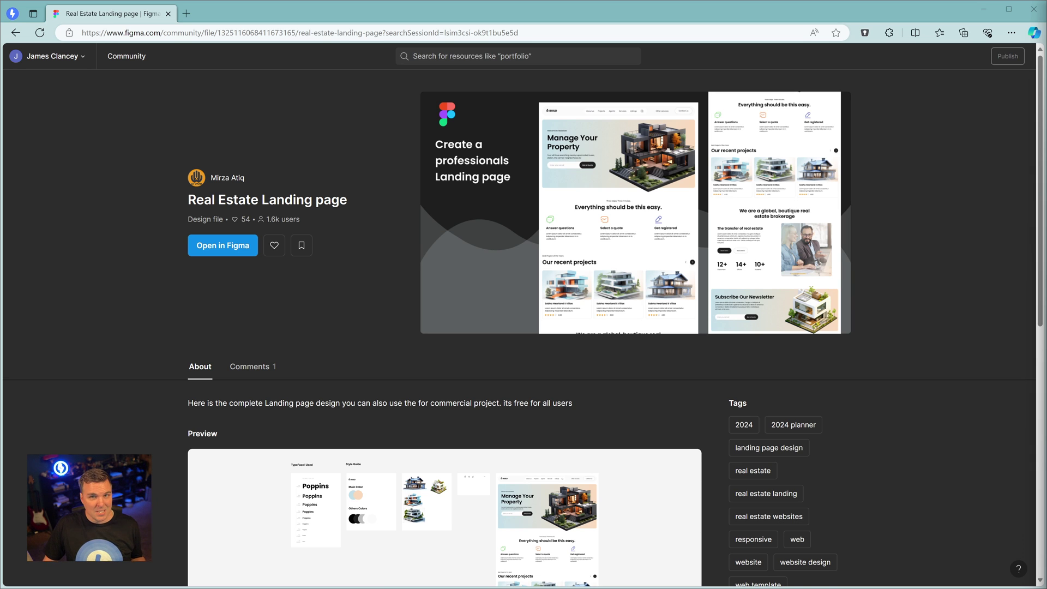
- Open the Real Estate Landing page file in Figma and show the plugins list with Locofy Lightning
mouse_move(524, 588)
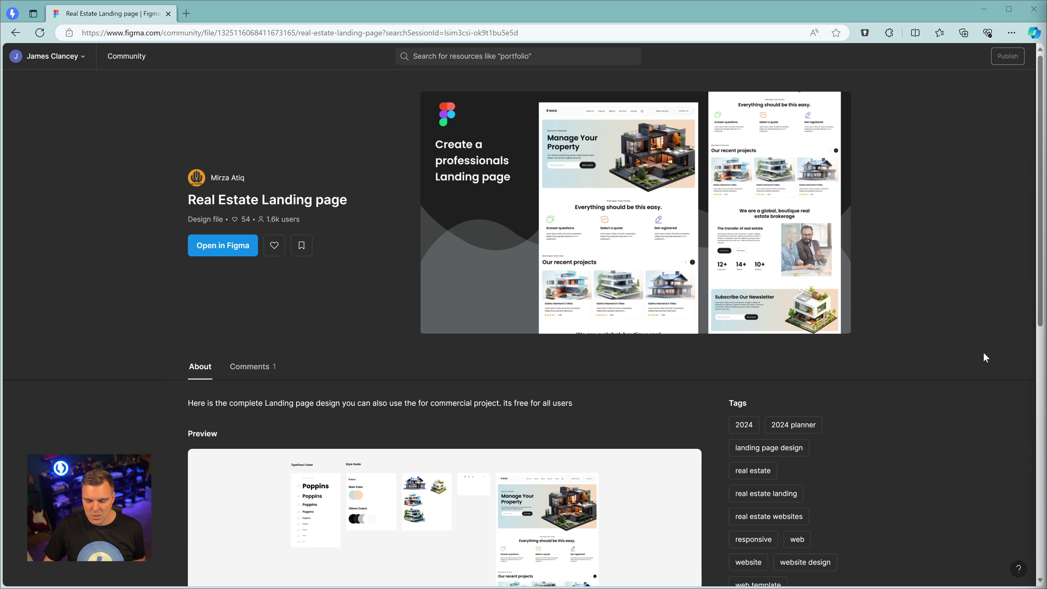
left_click(1043, 577)
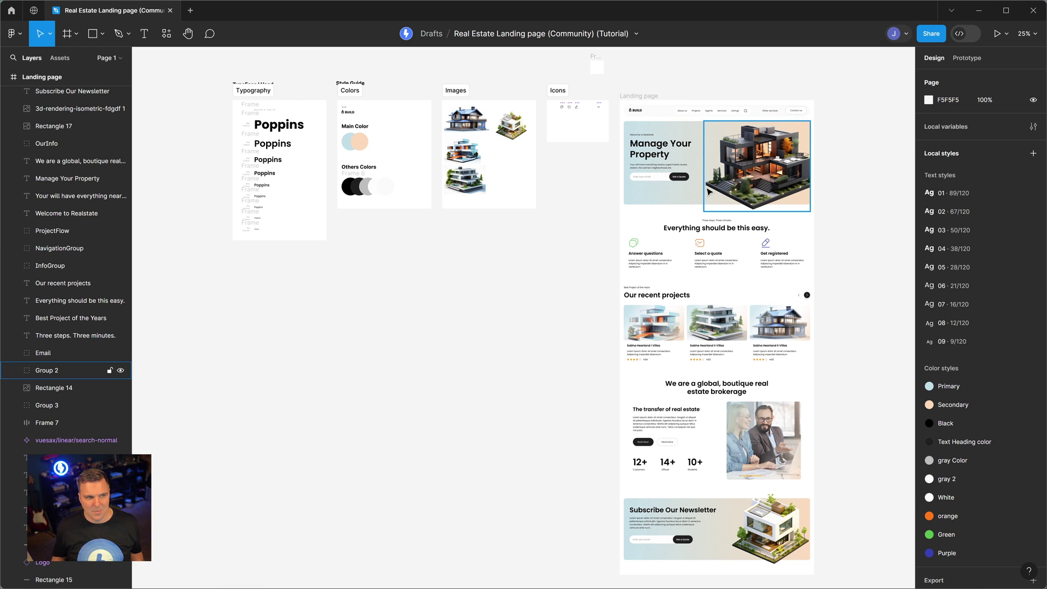
left_click(170, 35)
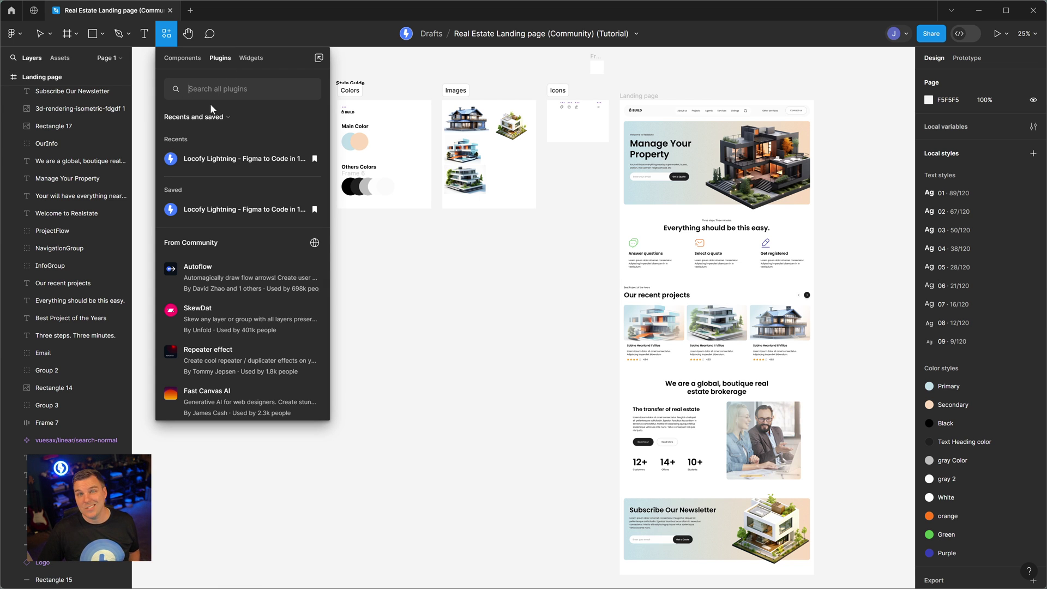
- Run Locofy Lightning and create a new Website / Web App project using React
left_click(216, 159)
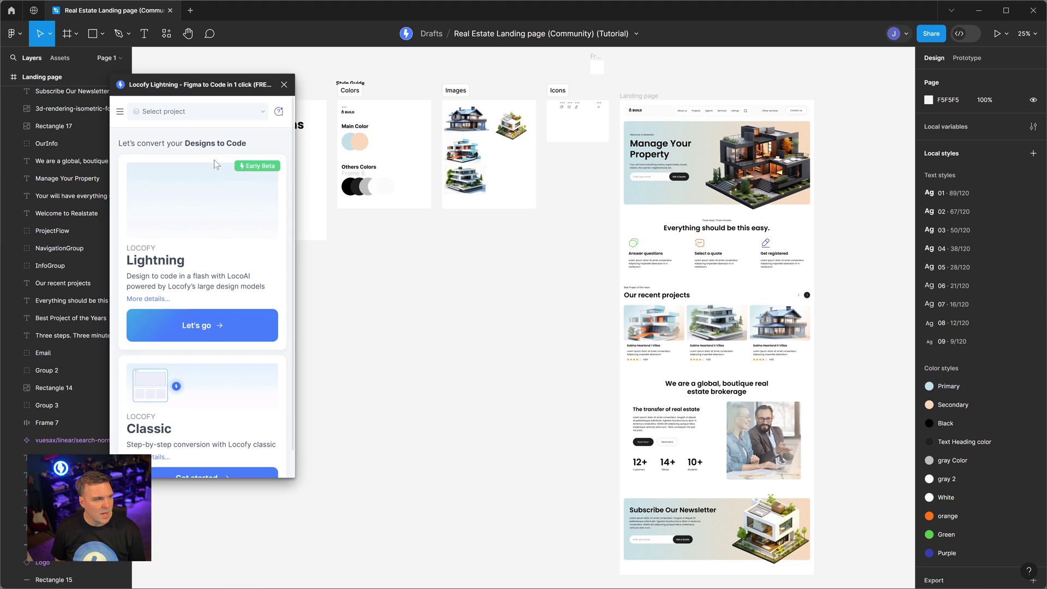
left_click(251, 112)
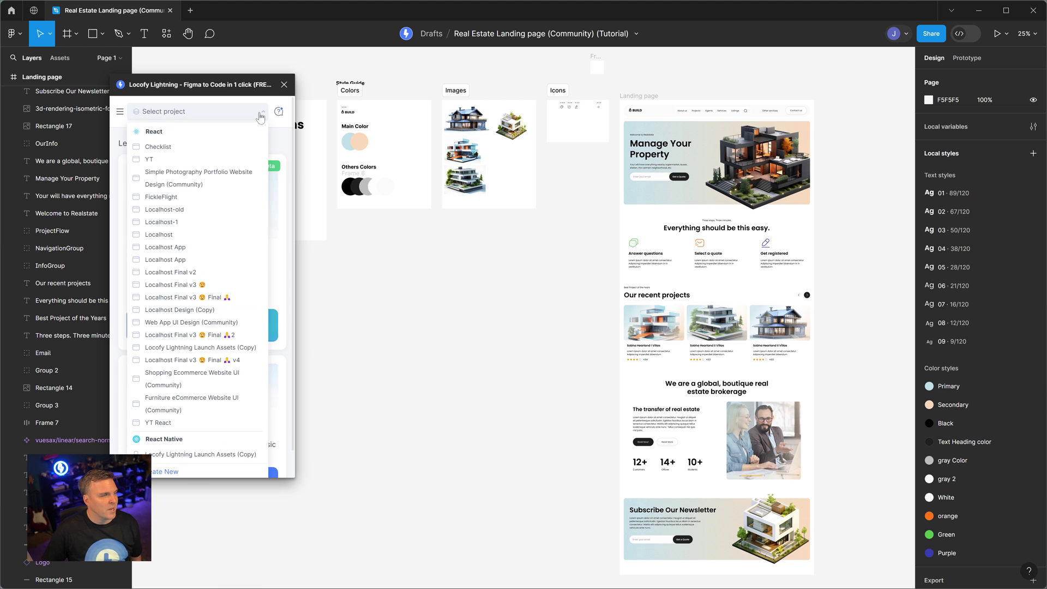
left_click(167, 468)
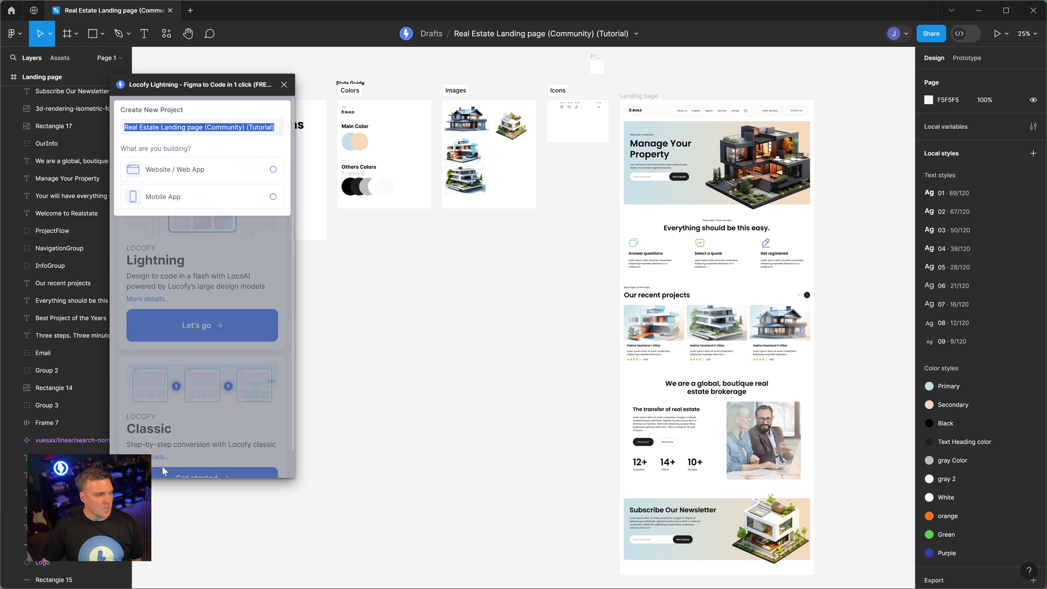
left_click(203, 171)
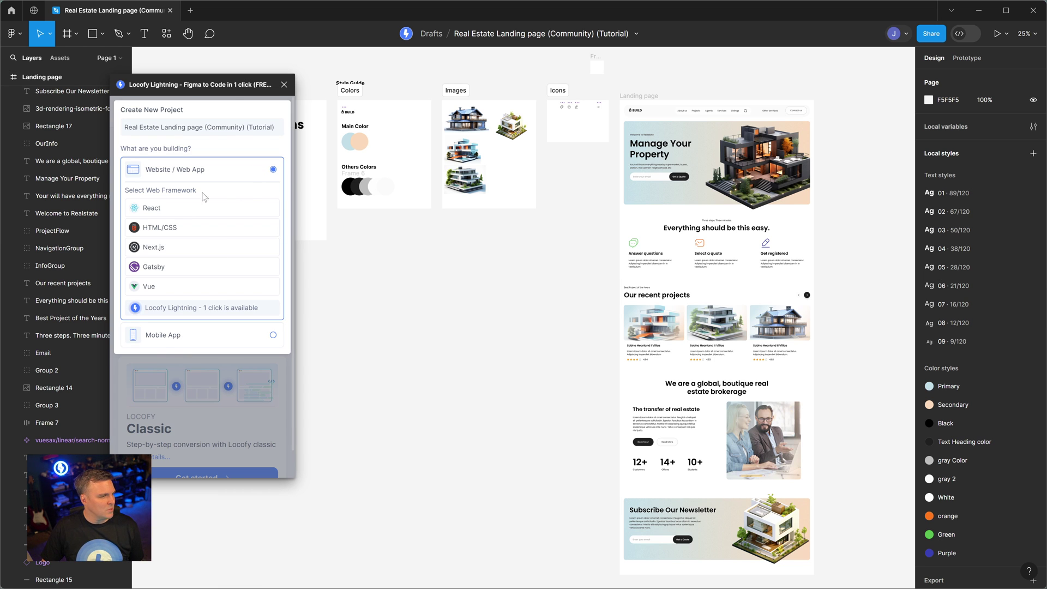
left_click(181, 208)
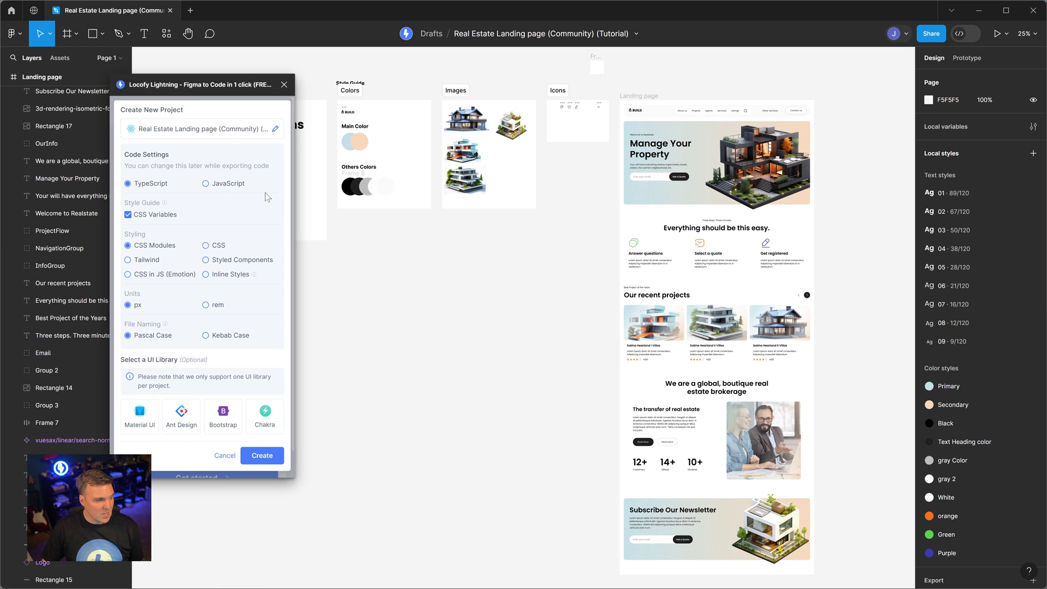
left_click(266, 457)
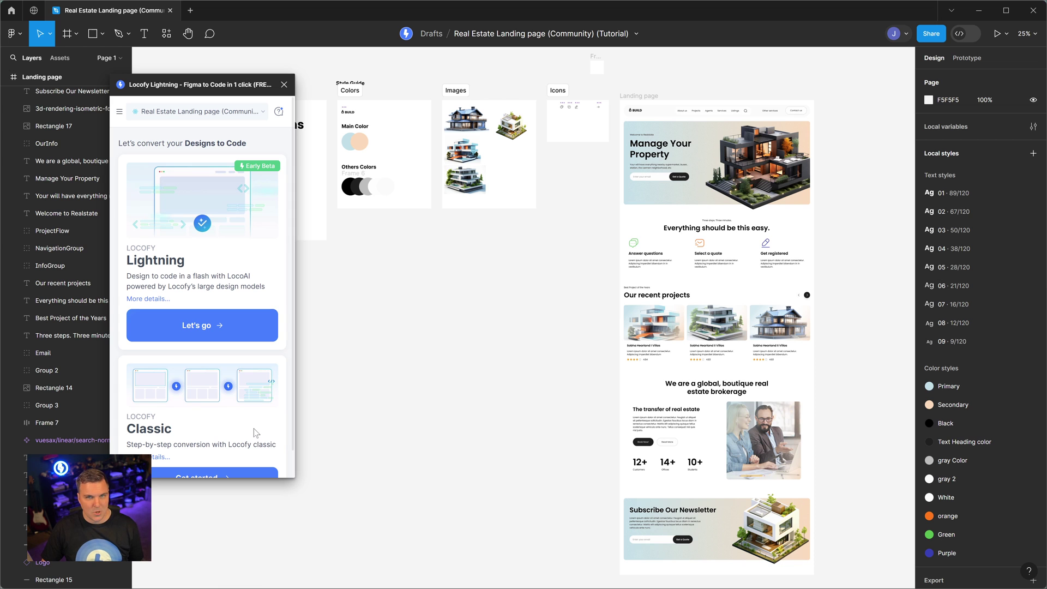
- Start a Lightning conversion, select the Landing page frame and convert its 5 frames to React
left_click(227, 326)
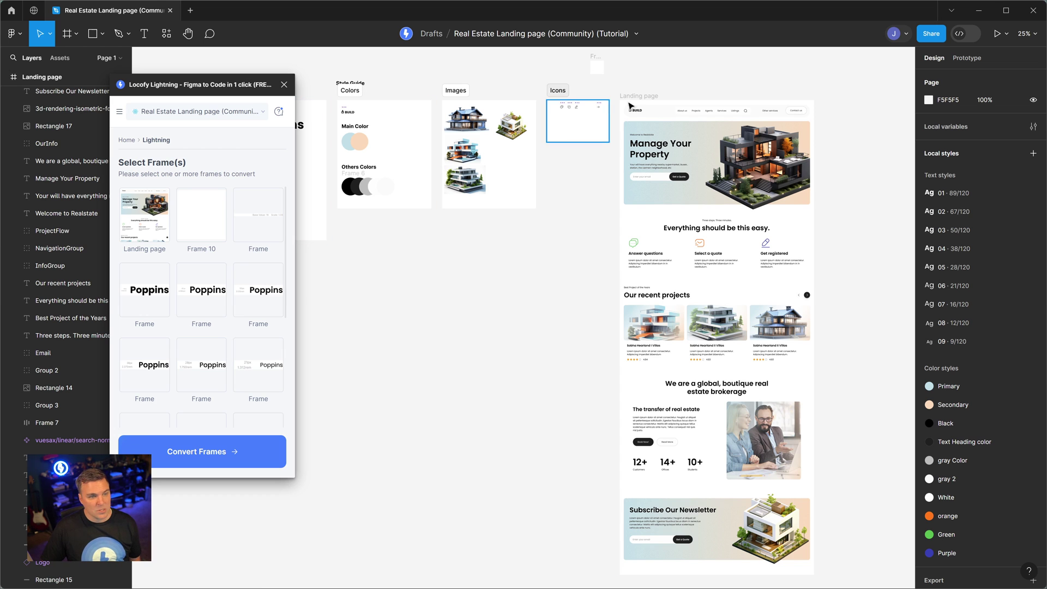
left_click(153, 191)
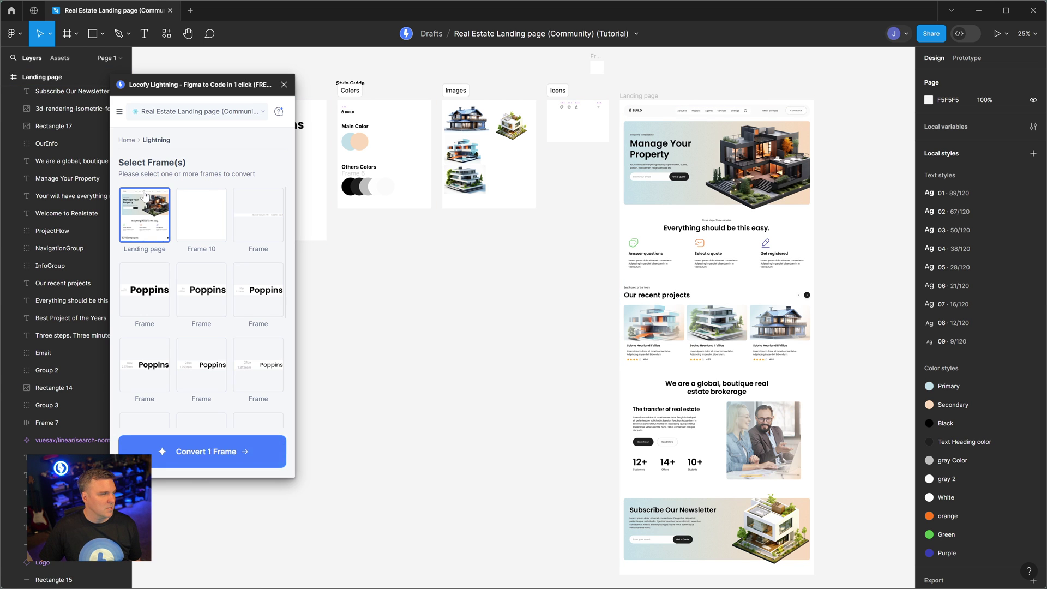
left_click(218, 454)
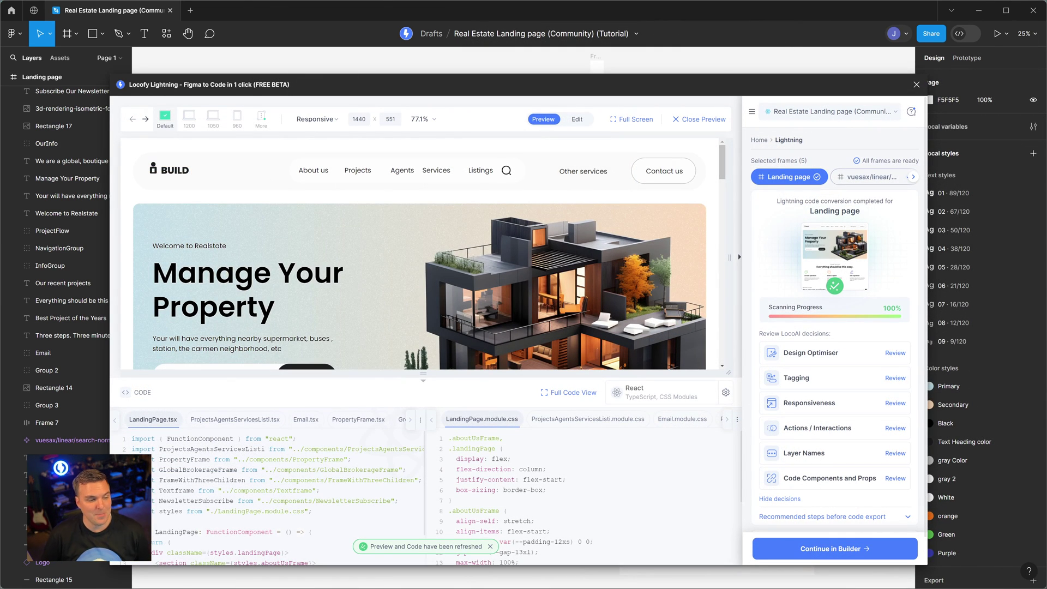
- Review LandingPage.tsx and the ProjectsAgentsServicesListi, Email, PropertyFrame and GroupComponent code in full view, then minimize it
left_click(555, 392)
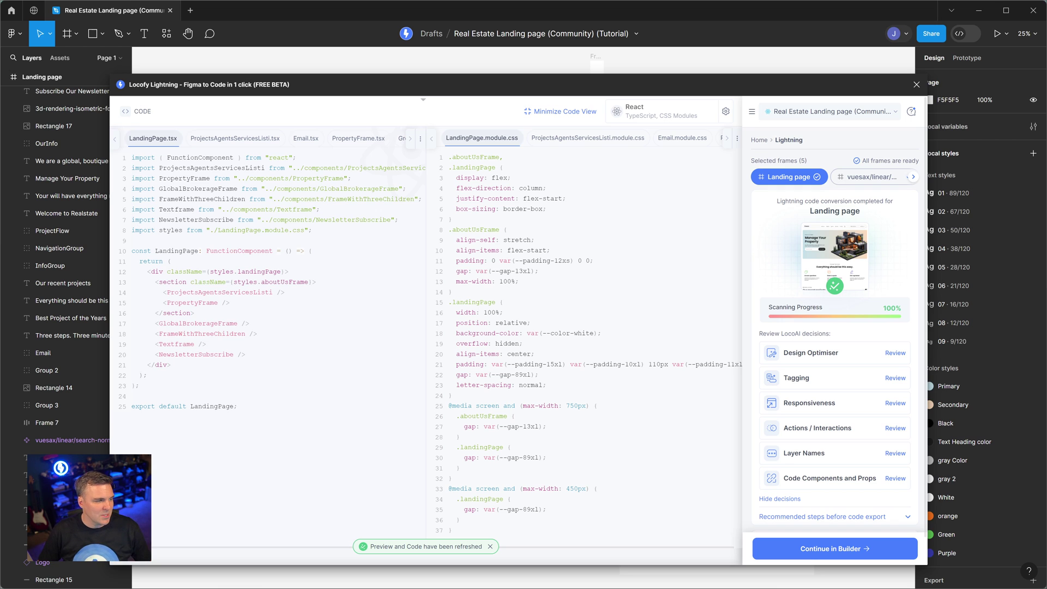
double_click(198, 324)
double_click(201, 334)
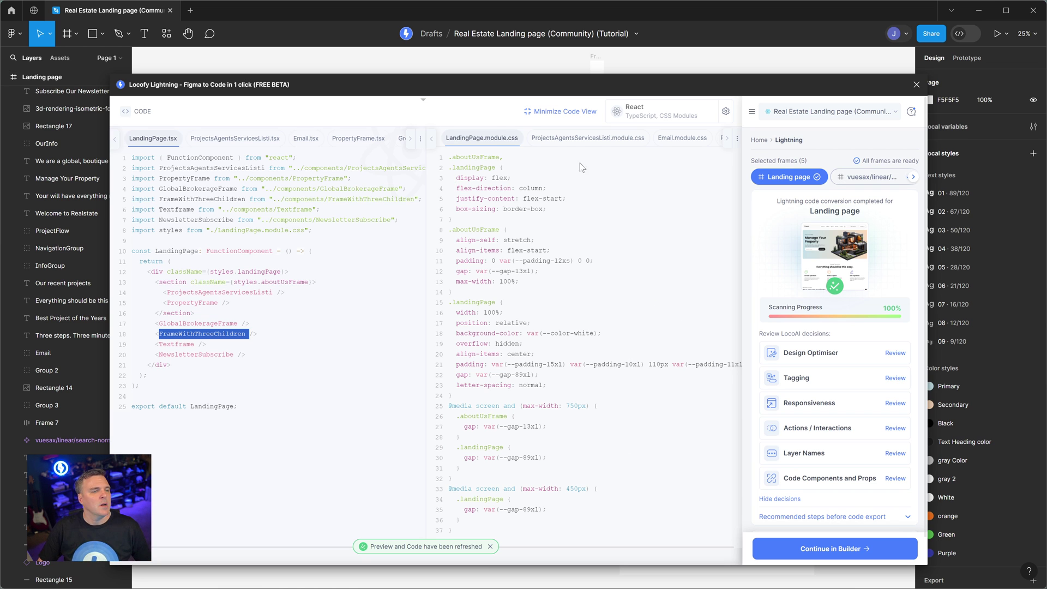
left_click(240, 140)
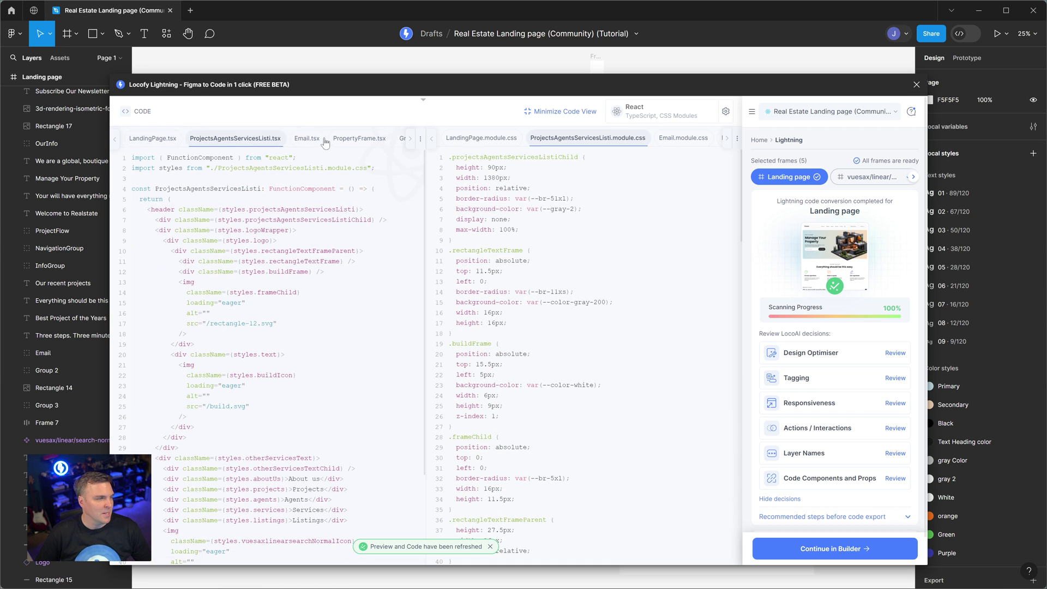
left_click(308, 139)
left_click(355, 138)
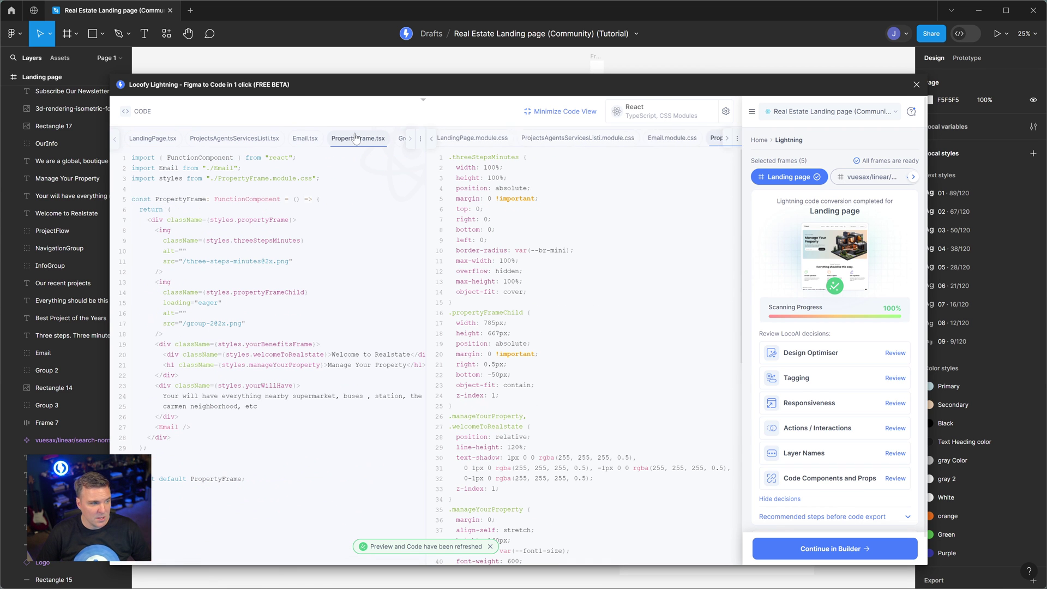
left_click(400, 139)
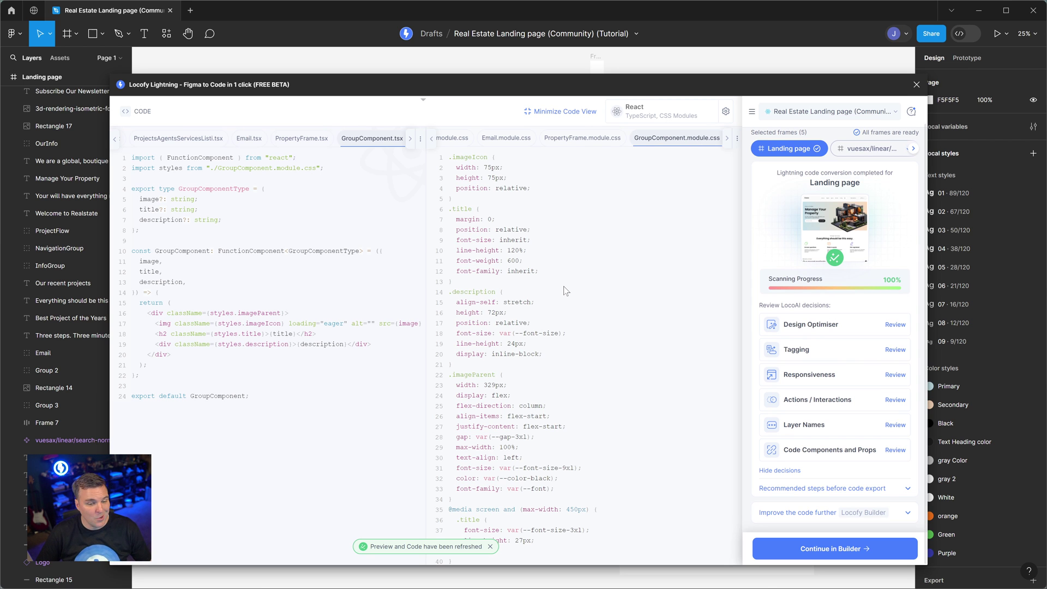
left_click(556, 113)
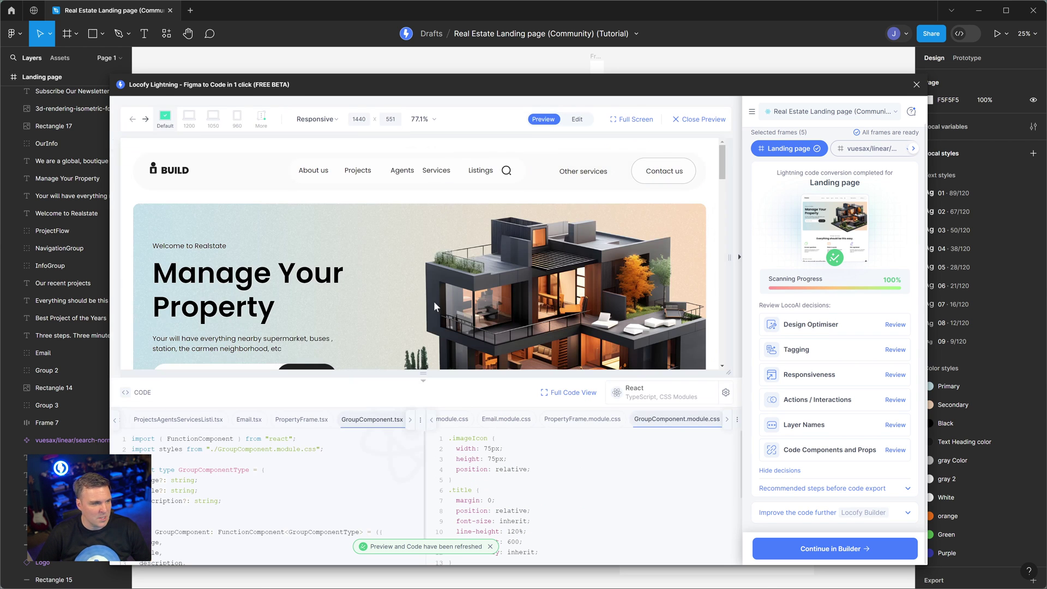
- Collapse the code, narrow the preview to test responsiveness, and check the email placeholder text
left_click(423, 382)
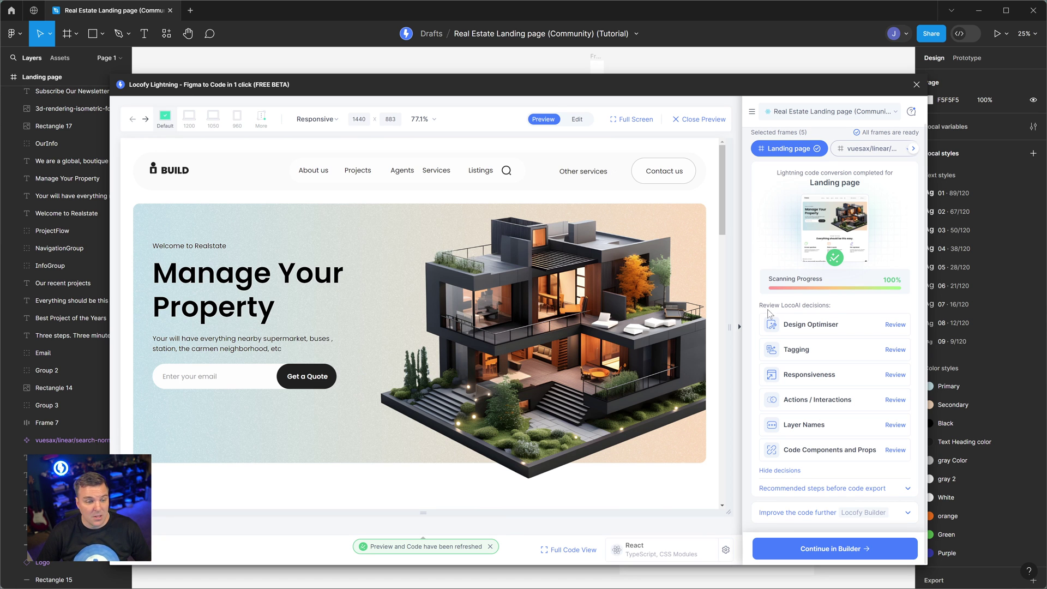
left_click_drag(729, 330, 679, 311)
scroll(594, 332, "down", 5)
scroll(595, 332, "down", 5)
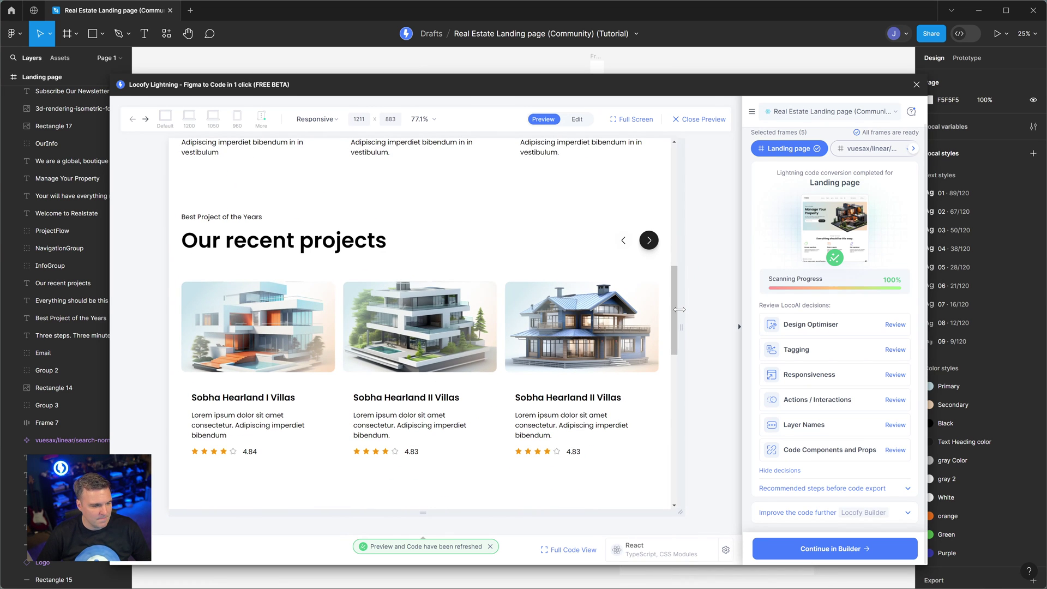
scroll(599, 312, "up", 10)
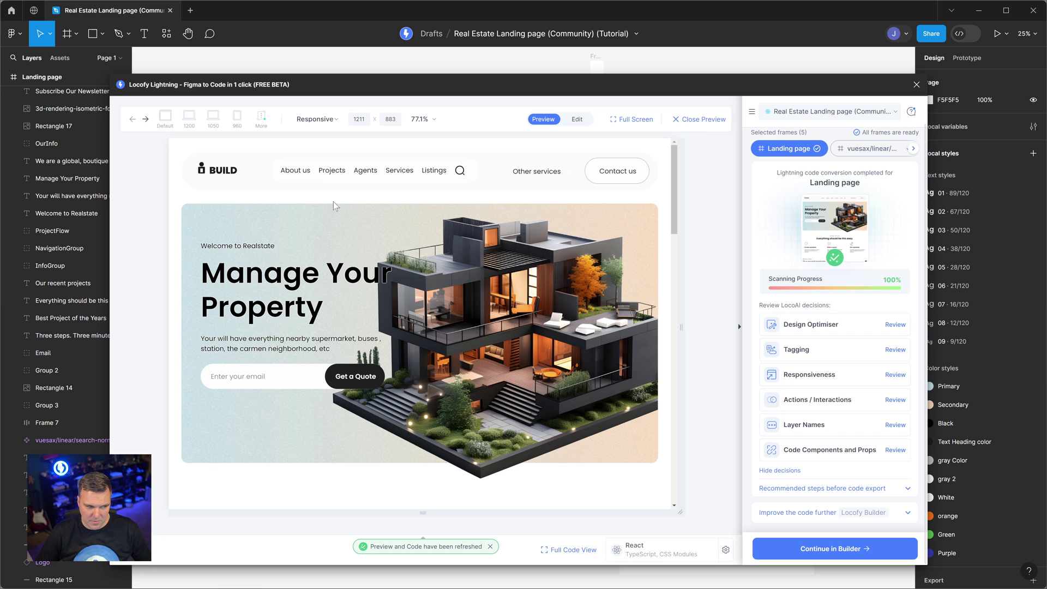
left_click_drag(211, 376, 265, 377)
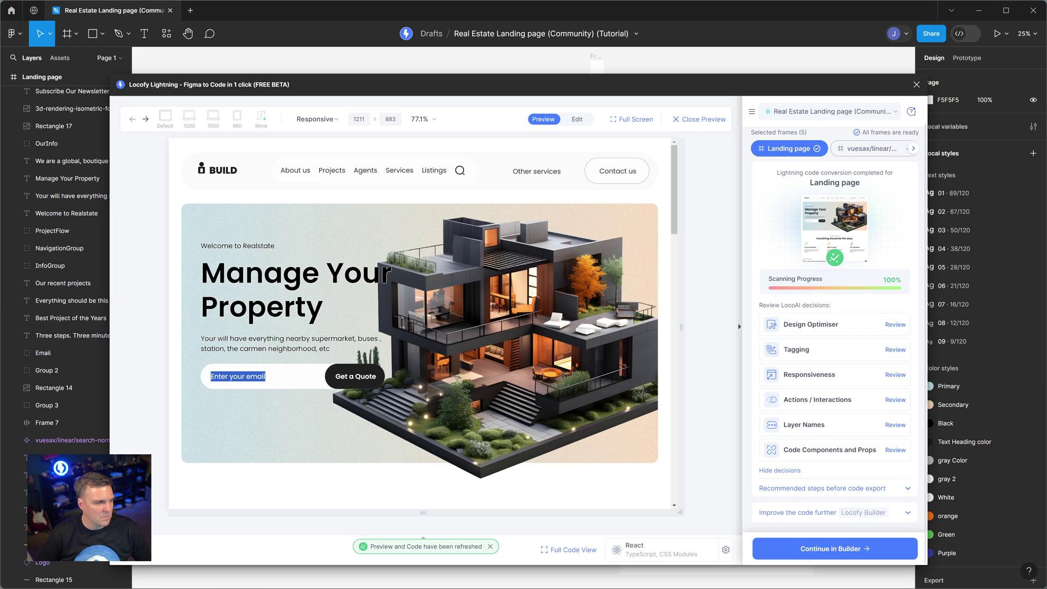
left_click(245, 376)
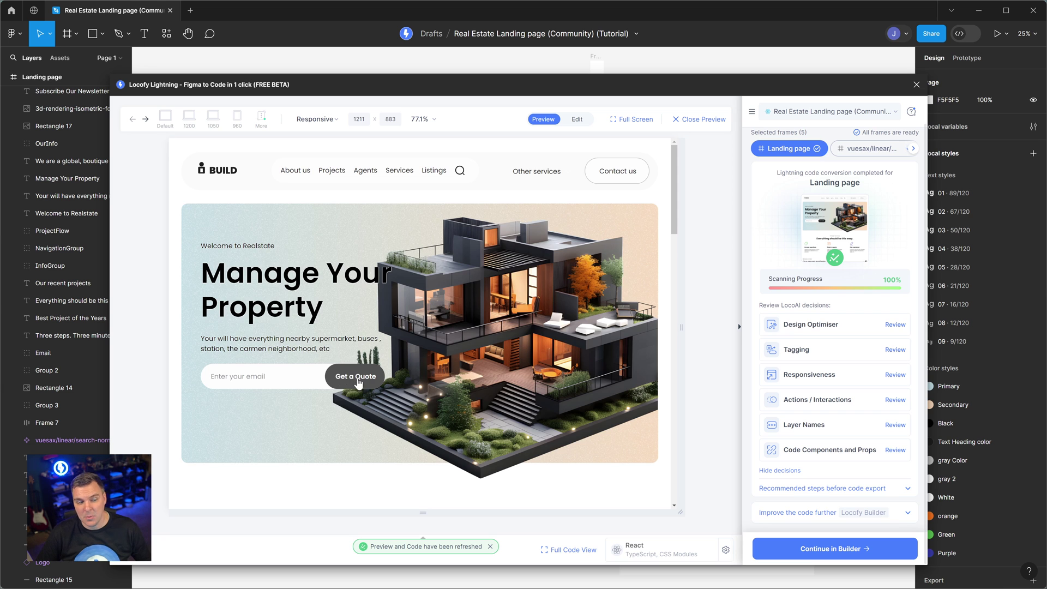
- Test the preview at a narrow mobile width, then widen it back to 1440 × 852 desktop
scroll(366, 376, "down", 4)
scroll(367, 377, "down", 5)
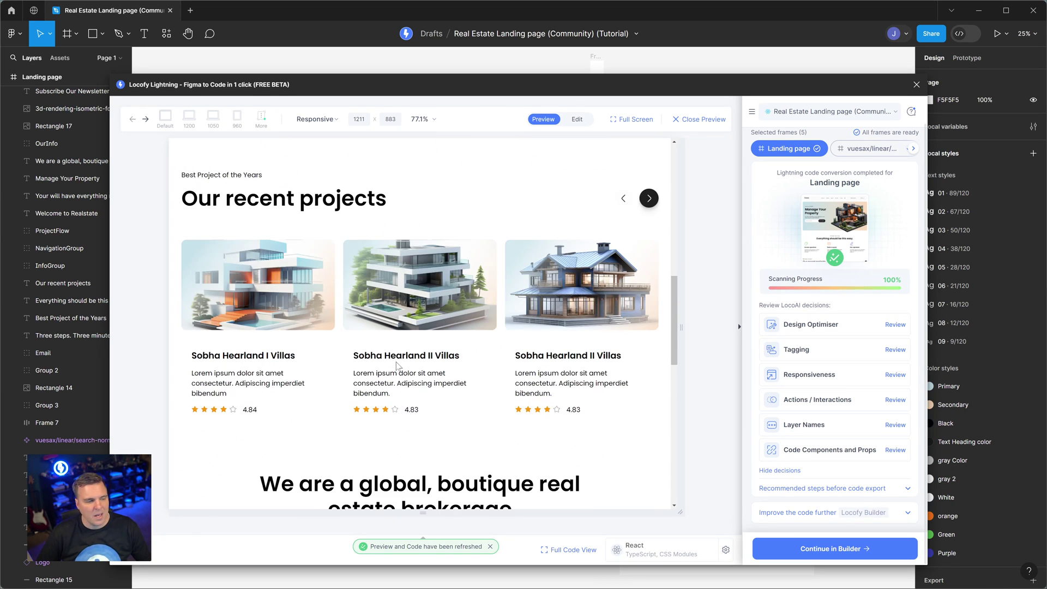
scroll(397, 366, "down", 4)
scroll(396, 345, "up", 4)
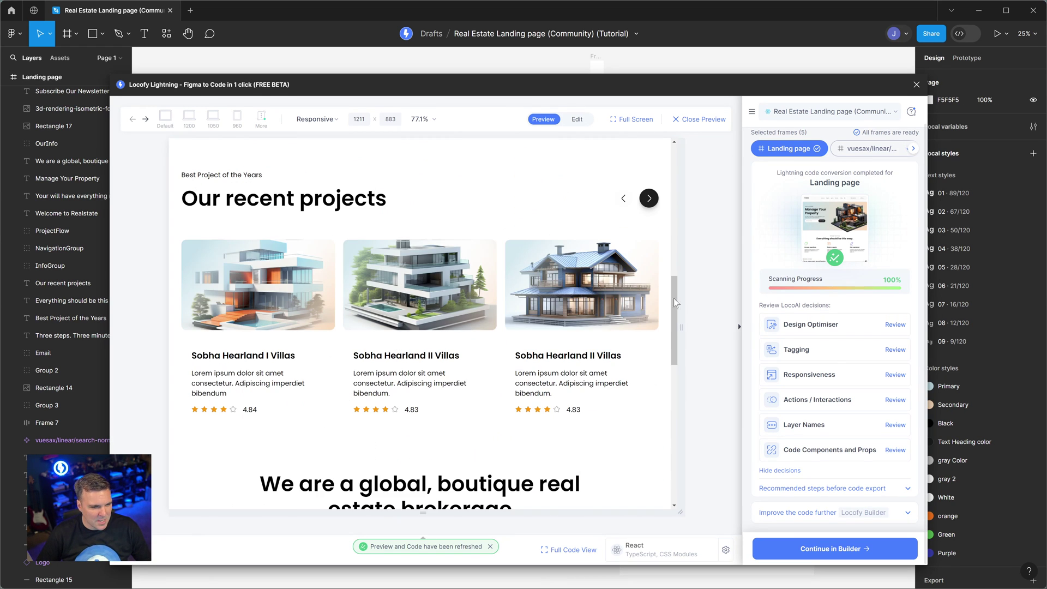
left_click_drag(684, 301, 600, 303)
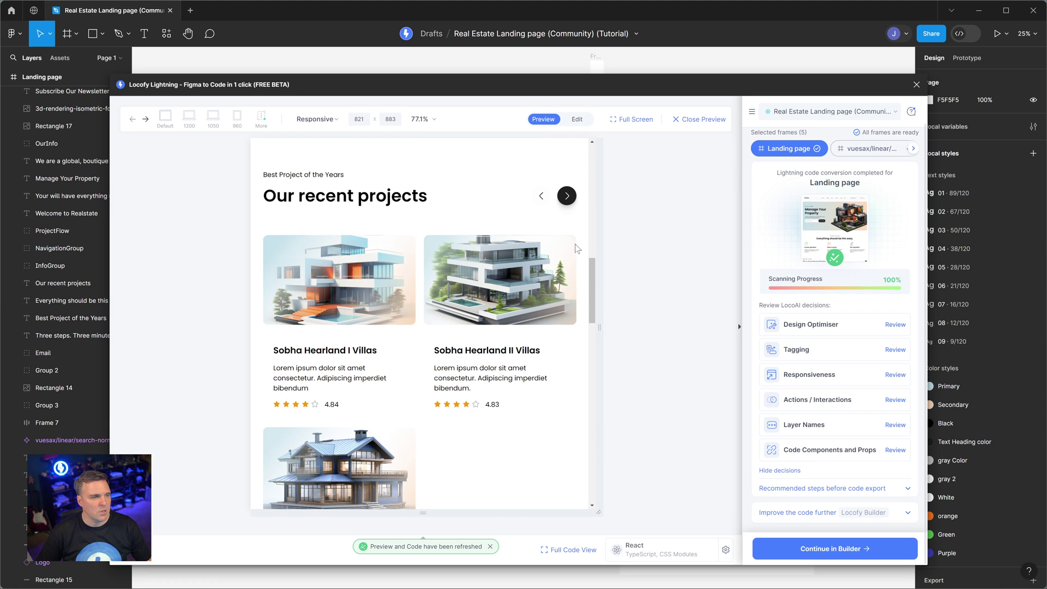
scroll(579, 249, "up", 10)
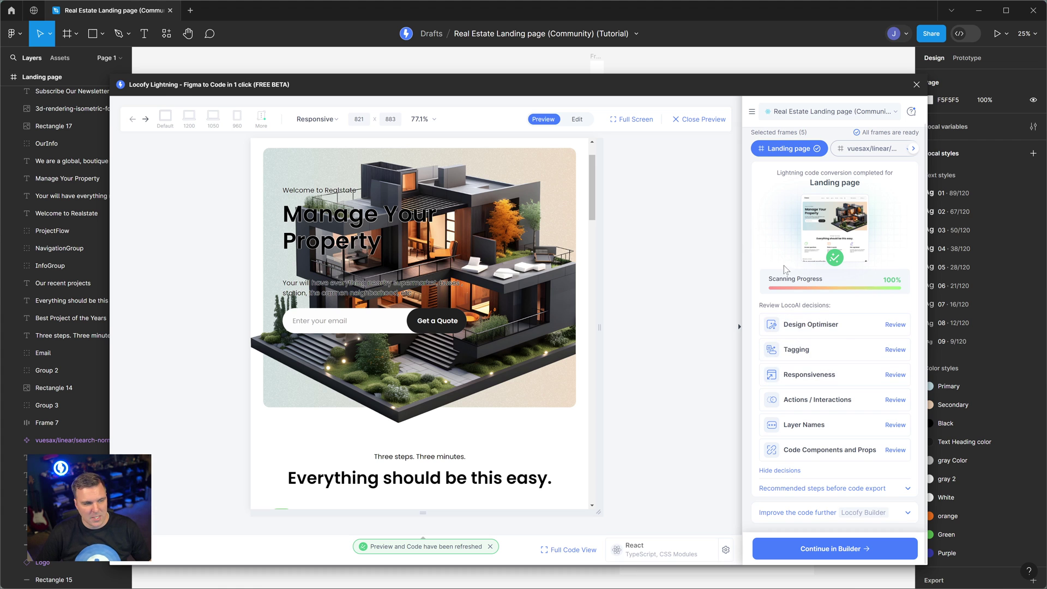
scroll(533, 230, "up", 2)
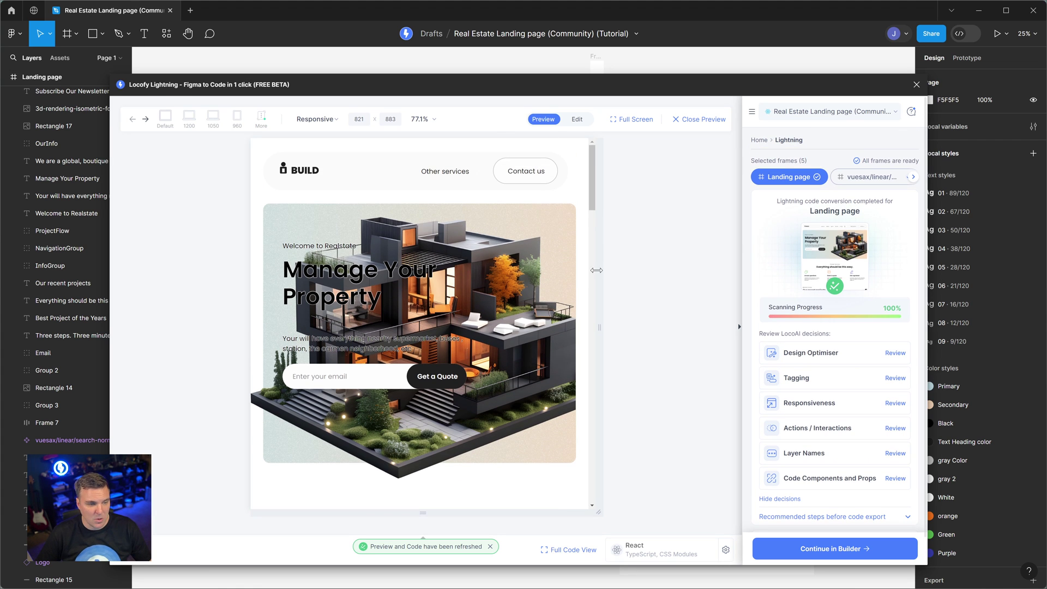
left_click_drag(596, 270, 663, 270)
- Set the preview to default desktop size, enter Edit mode, and tag About us as a Link
left_click(165, 116)
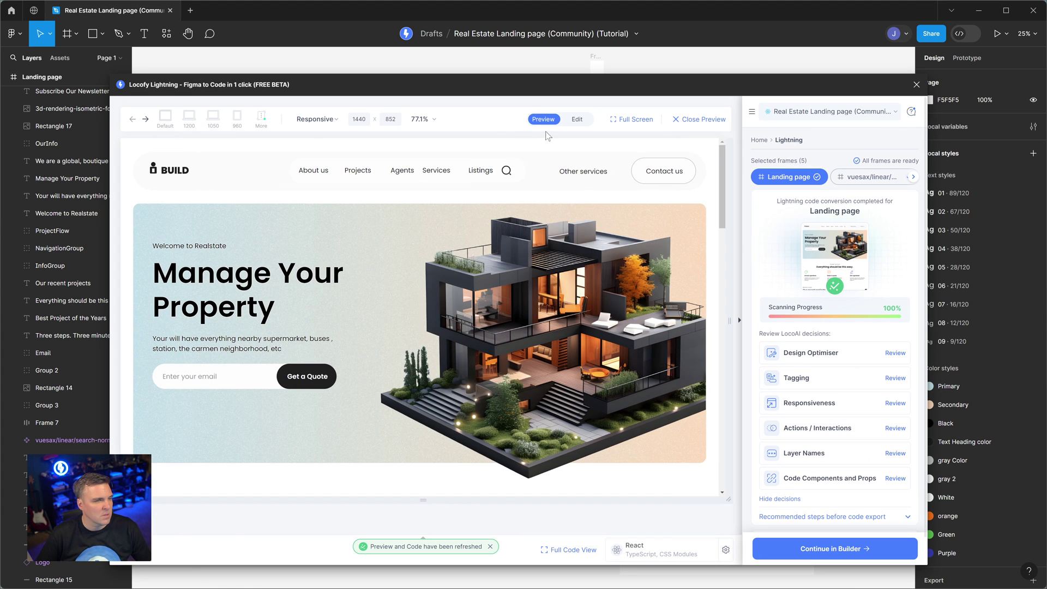
left_click(578, 121)
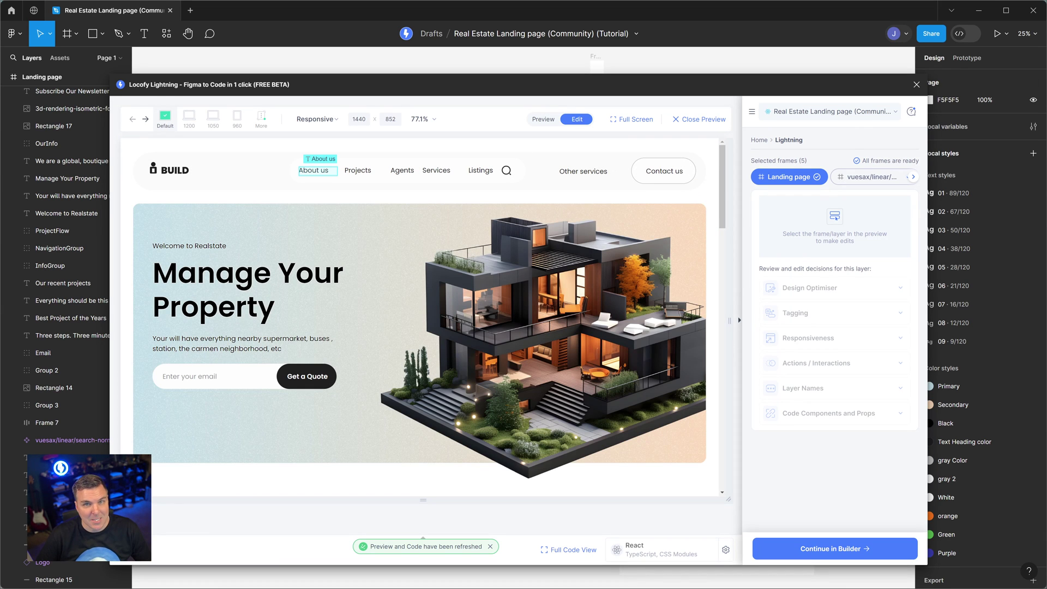
left_click(314, 170)
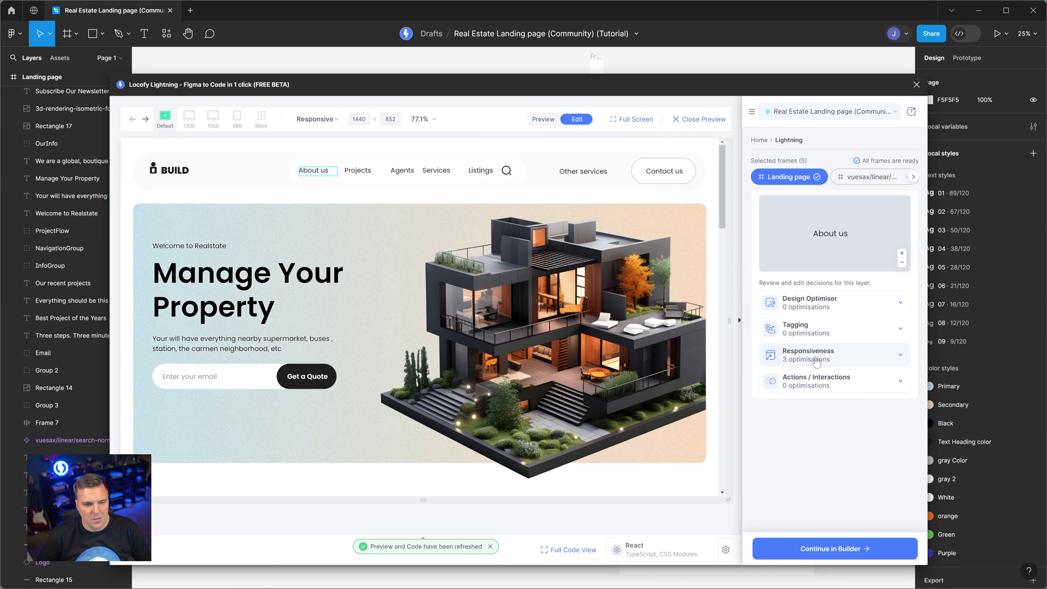
left_click(889, 331)
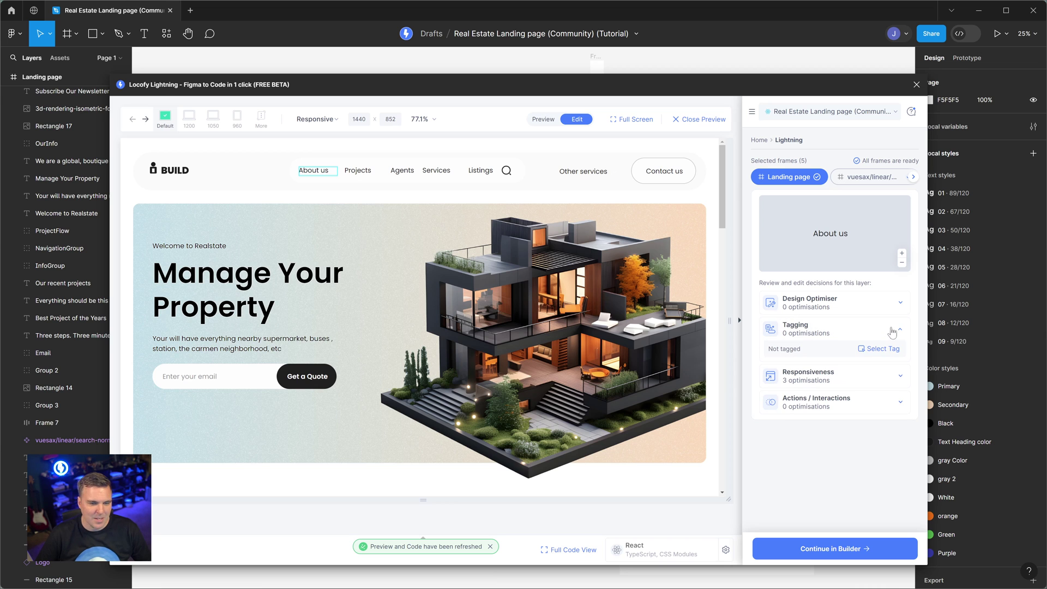
left_click(878, 350)
left_click(869, 436)
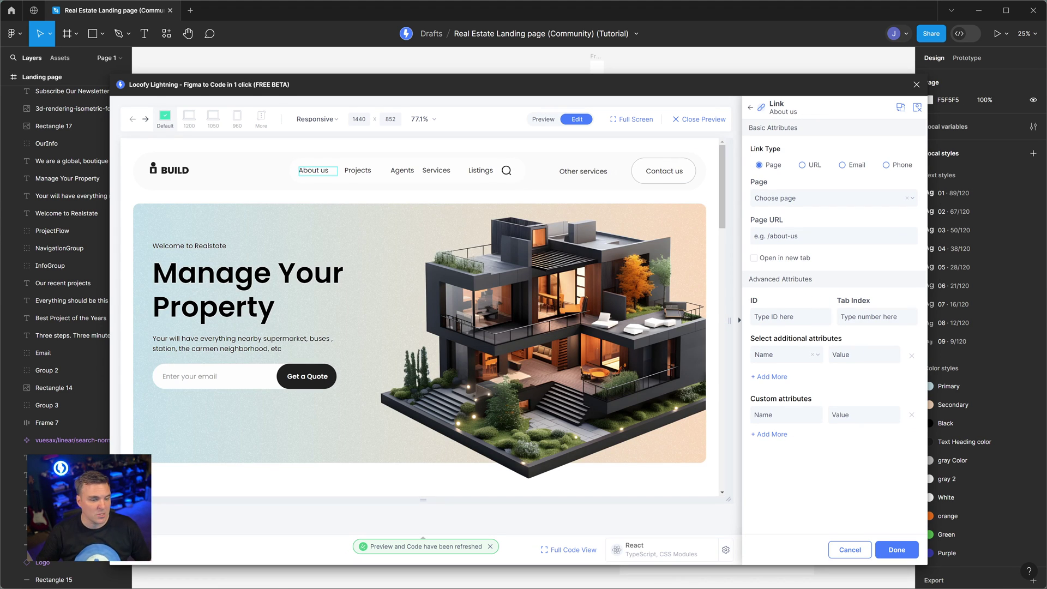
left_click(896, 549)
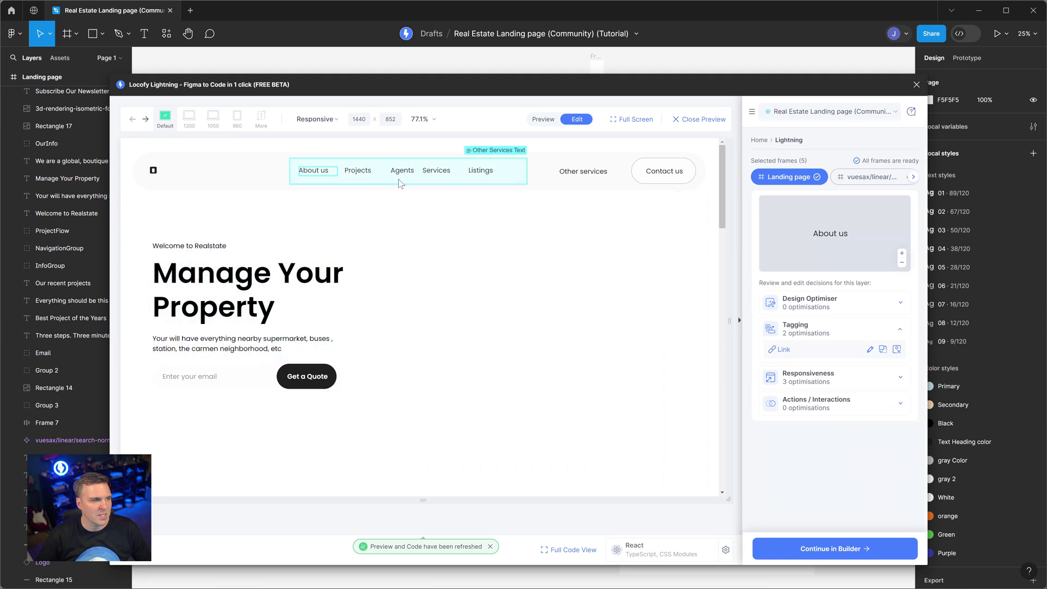
- Tag the Projects and Agents nav items as Links
left_click(358, 170)
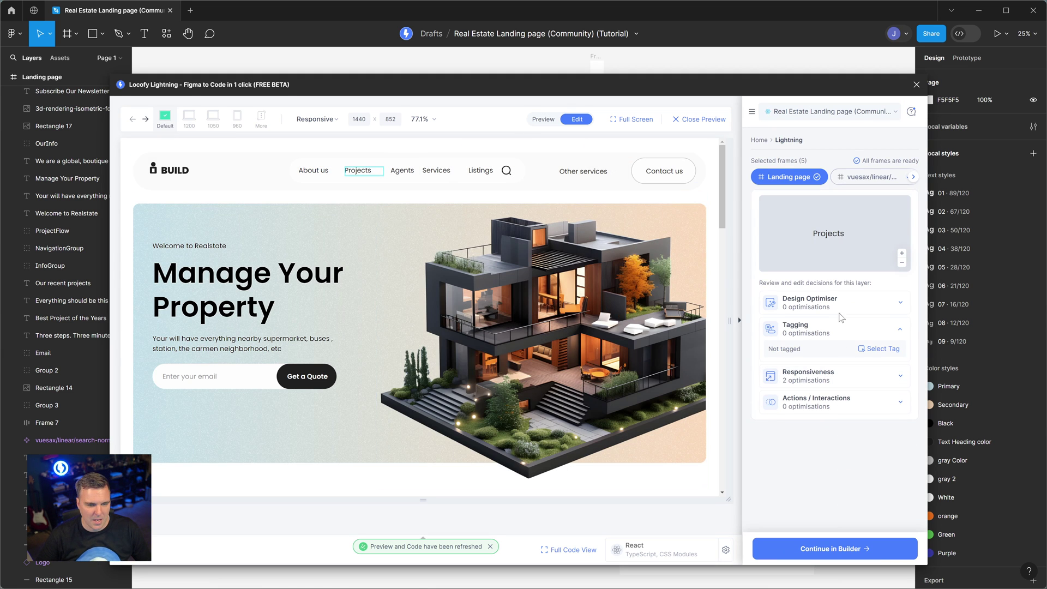
left_click(898, 351)
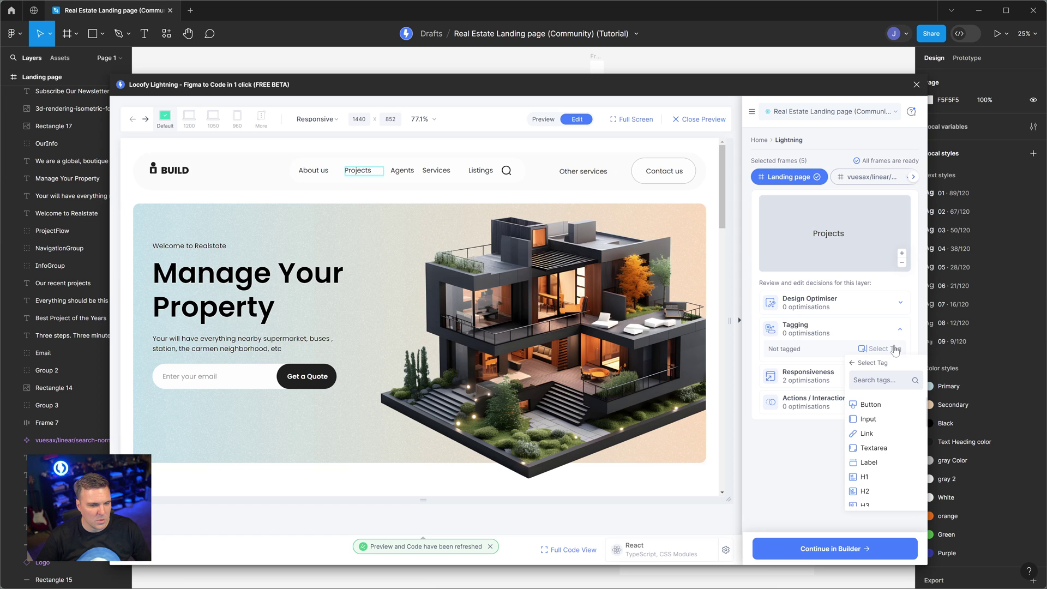
left_click(871, 434)
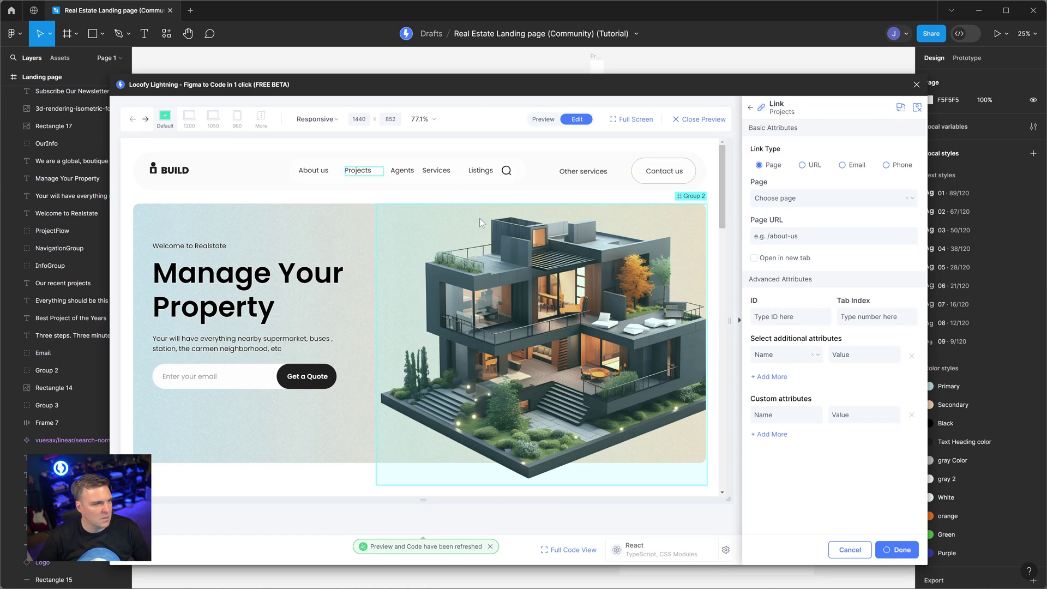
left_click(897, 552)
left_click(403, 170)
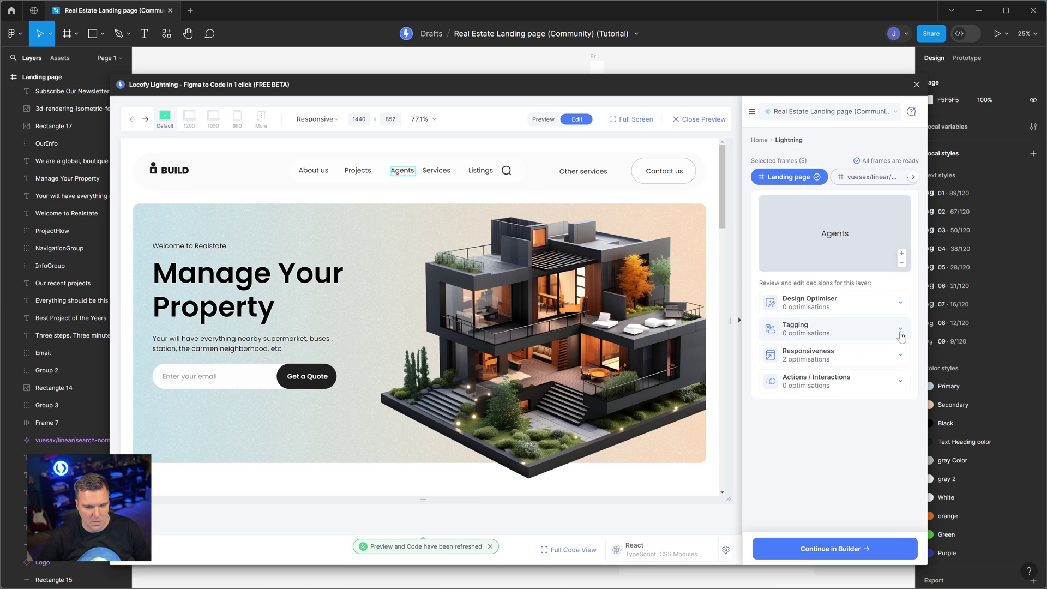
left_click(903, 352)
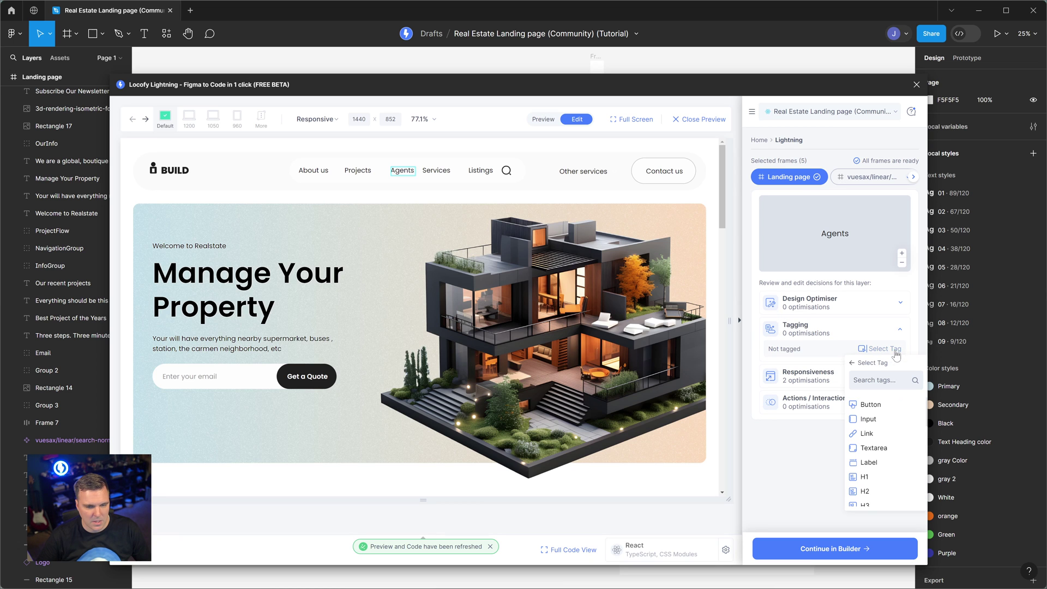
left_click(879, 436)
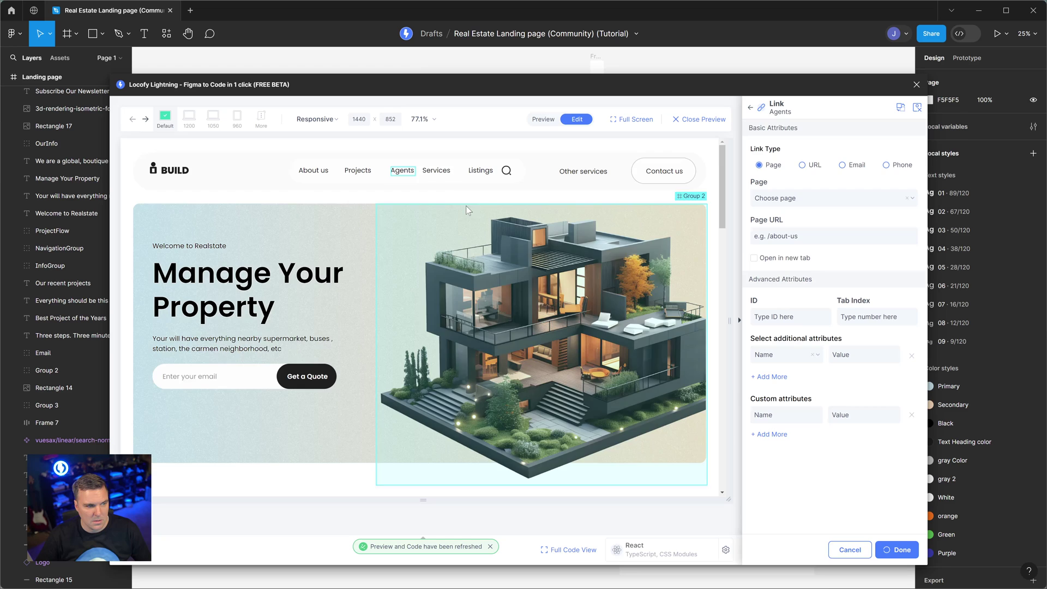
left_click(898, 552)
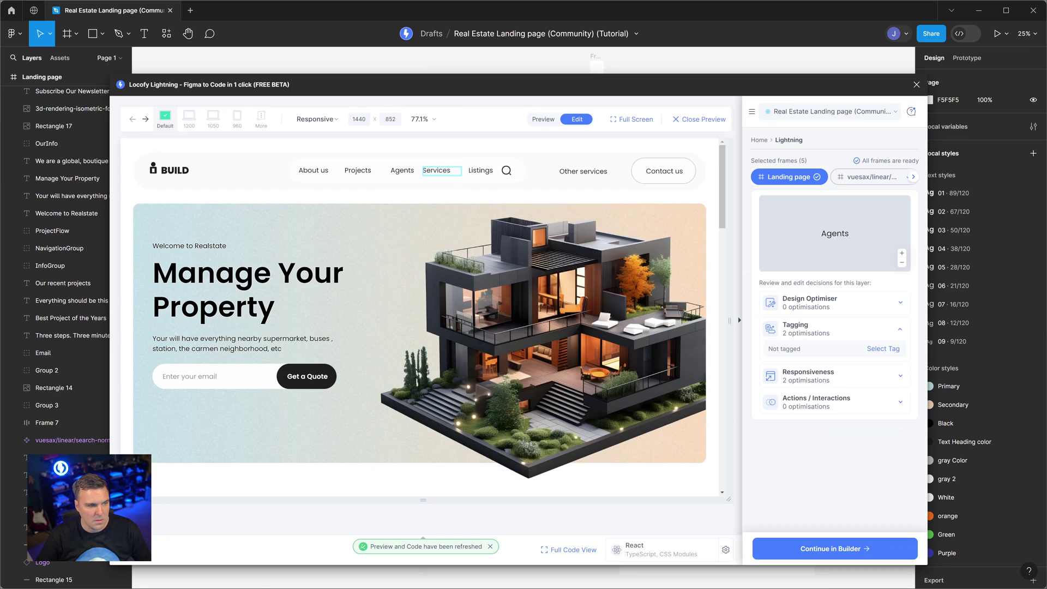
- Tag the Services and Listings nav items as Links
left_click(436, 170)
left_click(881, 348)
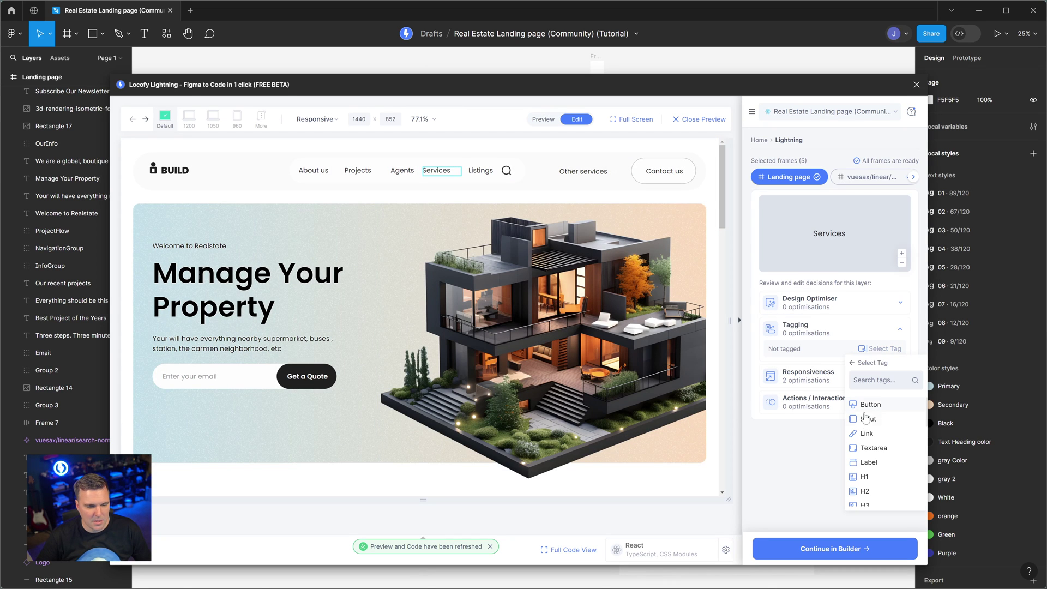
left_click(880, 436)
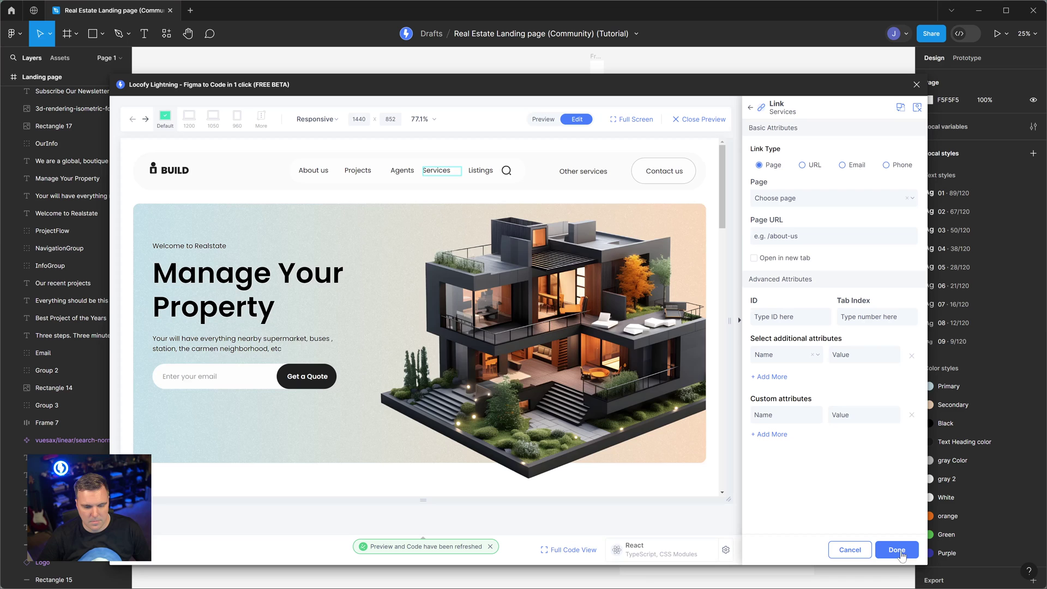
left_click(899, 552)
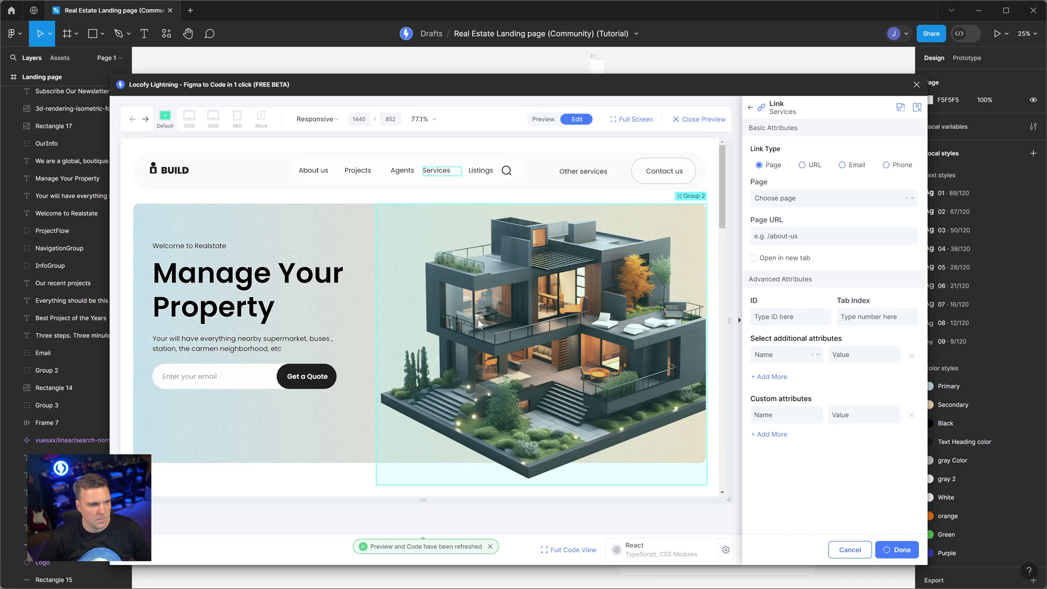
left_click(480, 171)
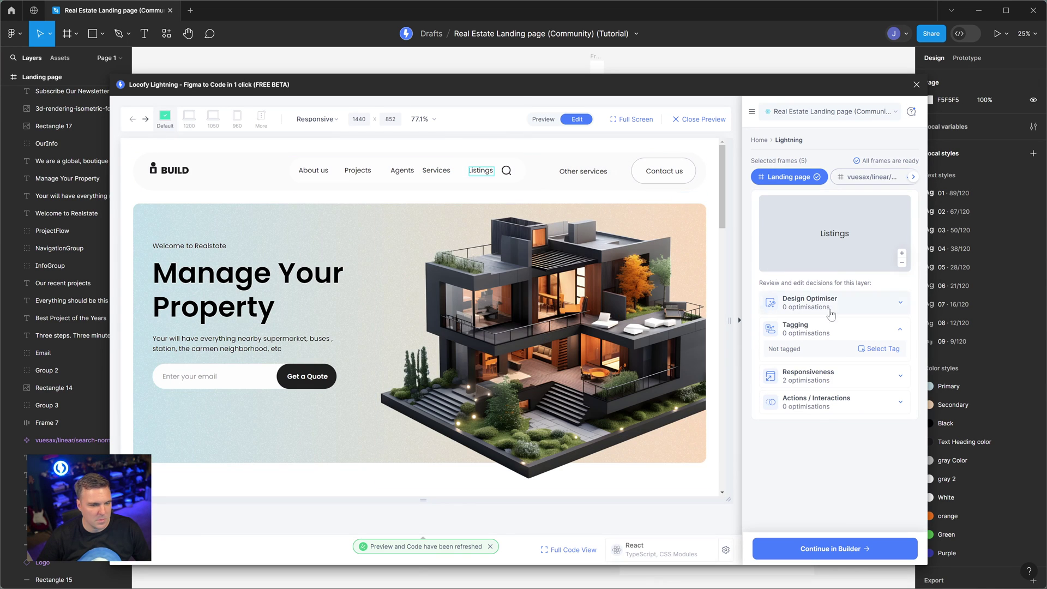
left_click(889, 349)
left_click(875, 420)
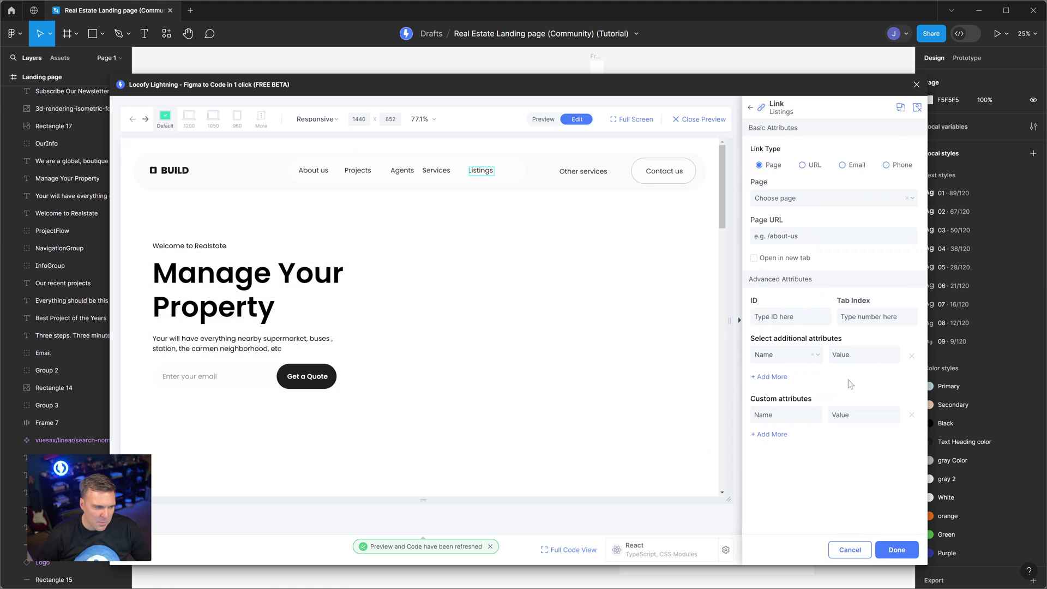
- Tag the 'Enter your email' field as an Input element
left_click(636, 176)
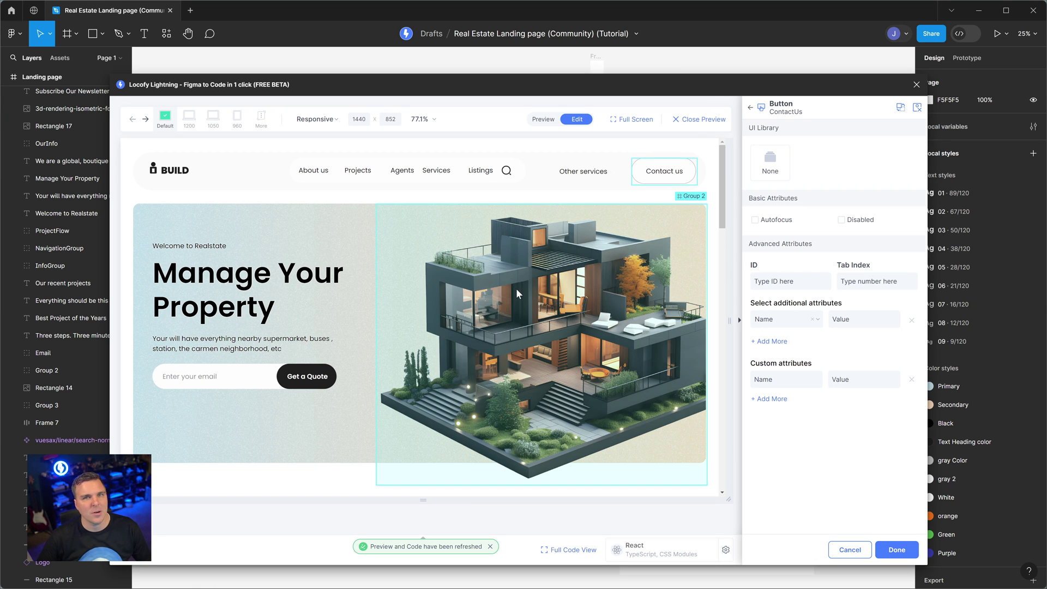
left_click(295, 375)
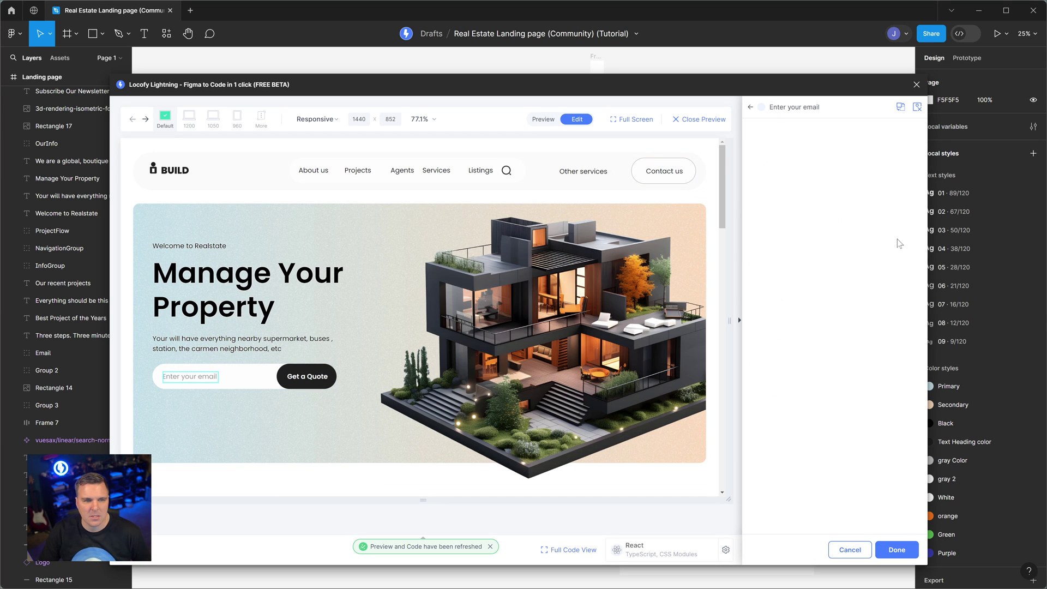
left_click(751, 108)
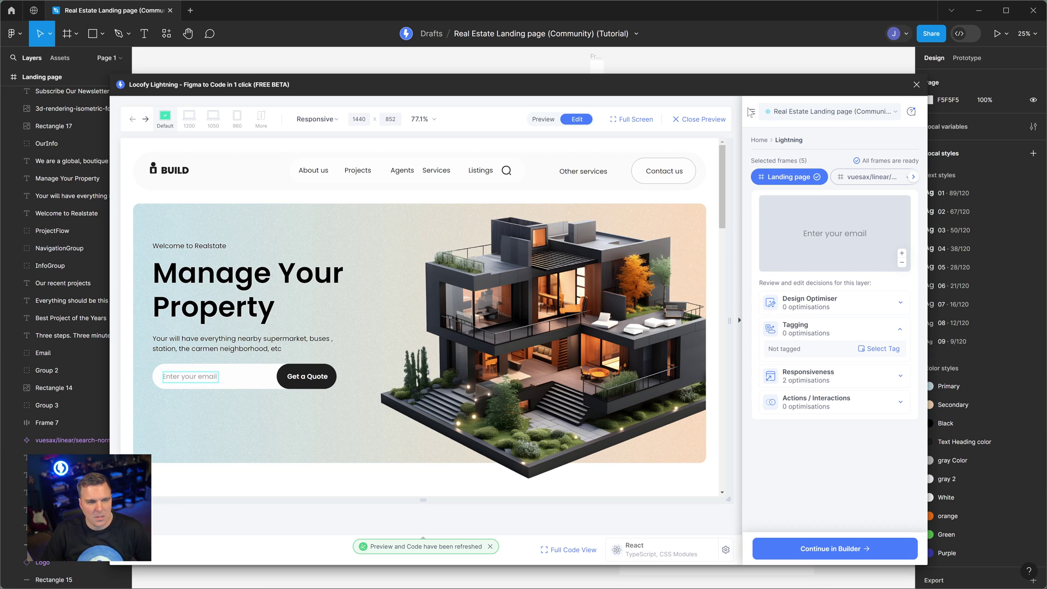
left_click(887, 352)
left_click(886, 420)
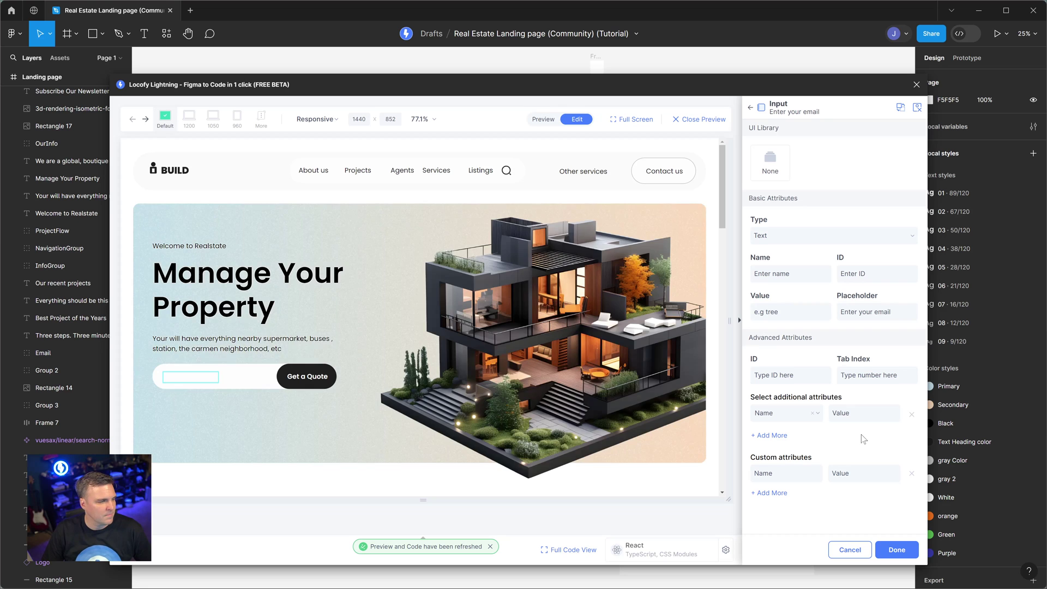
left_click(897, 550)
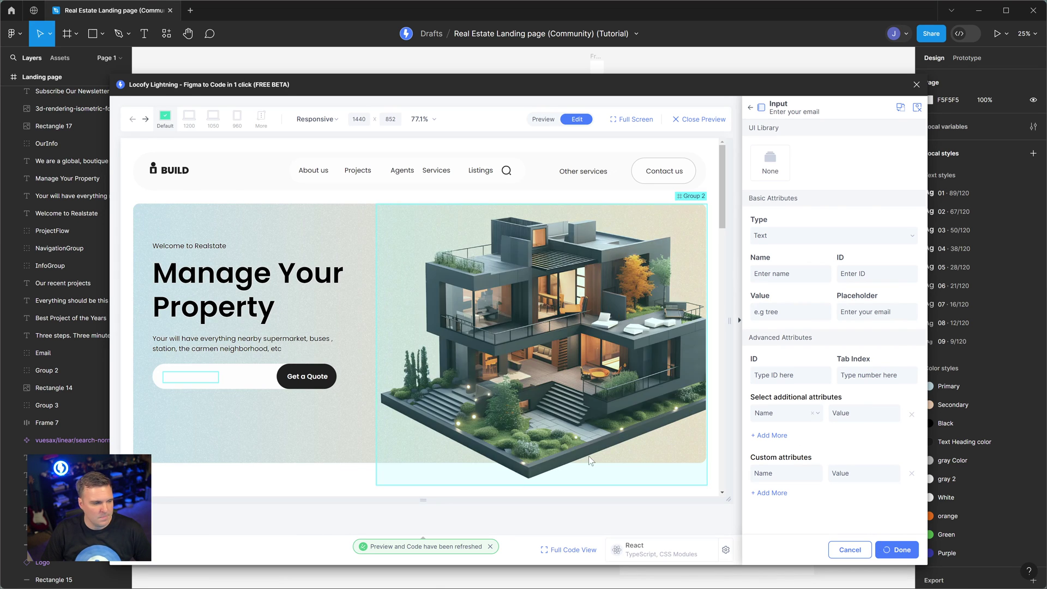
- Resize the preview through a mobile width, then set its width to 1600 px
scroll(329, 434, "up", 4)
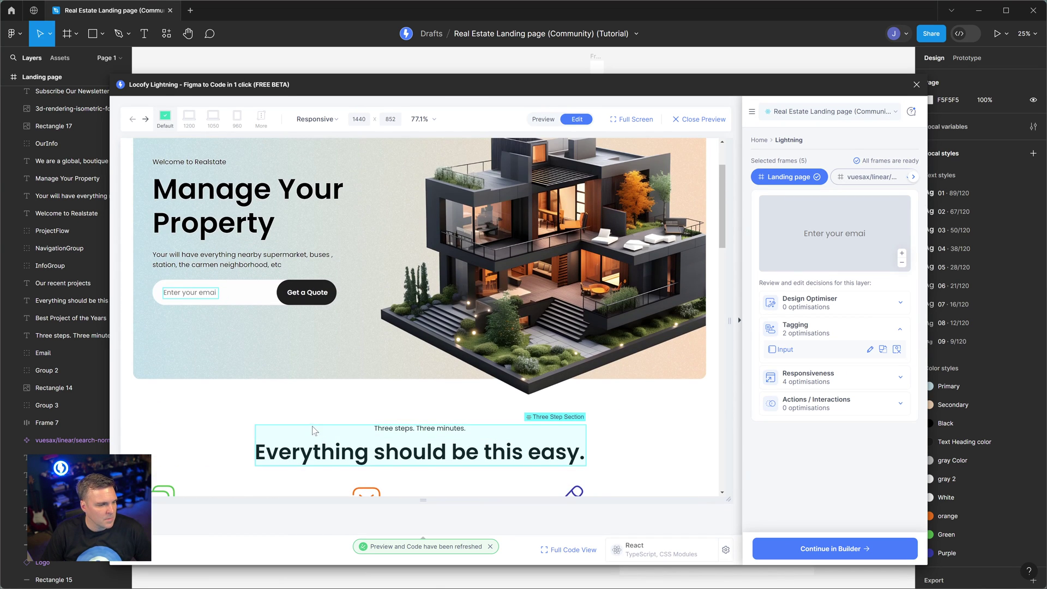
scroll(314, 431, "down", 10)
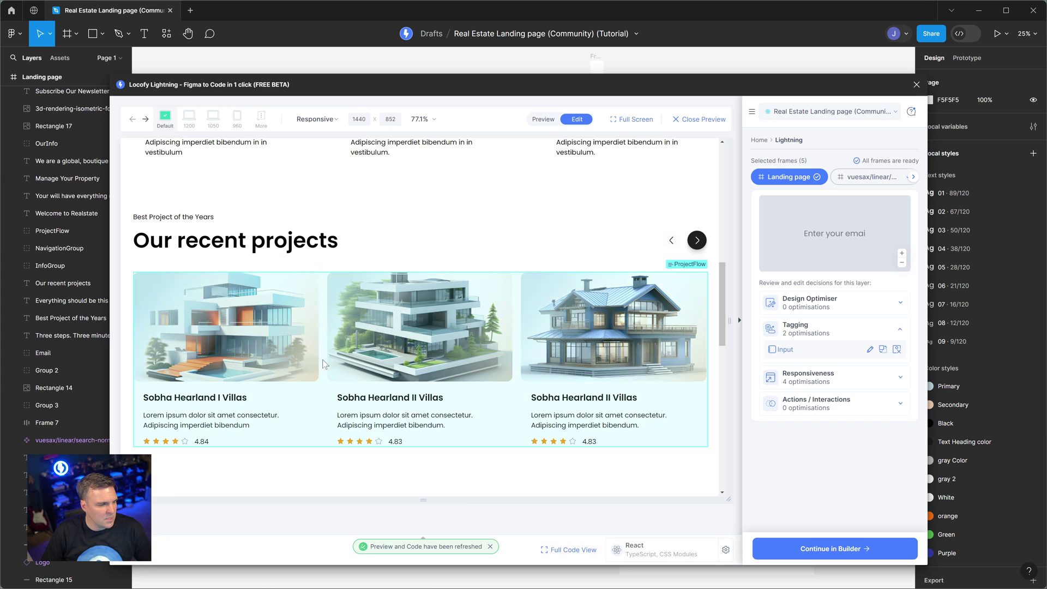
left_click(290, 320)
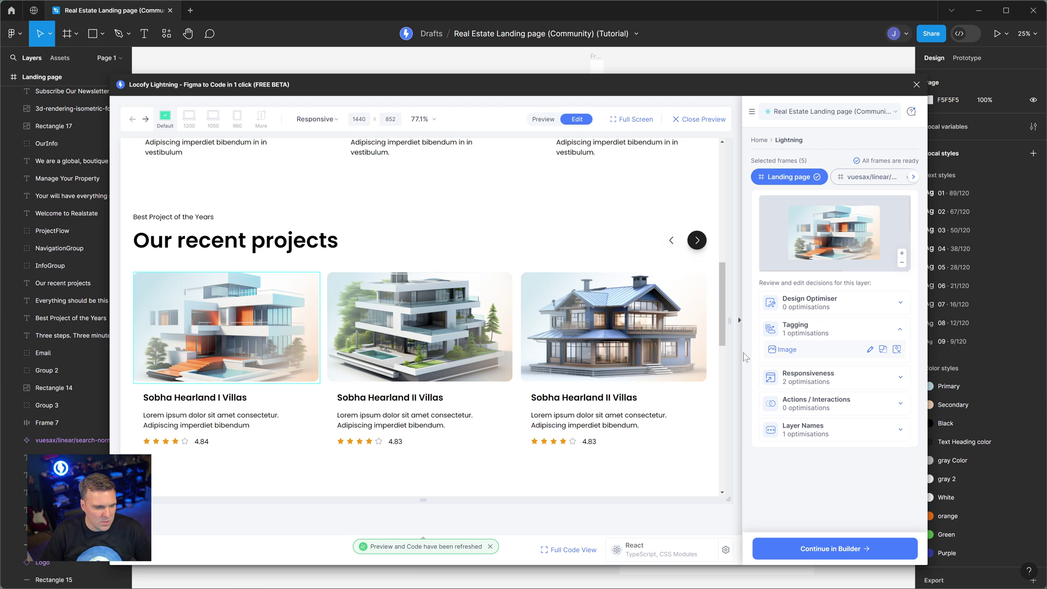
left_click_drag(730, 339, 555, 338)
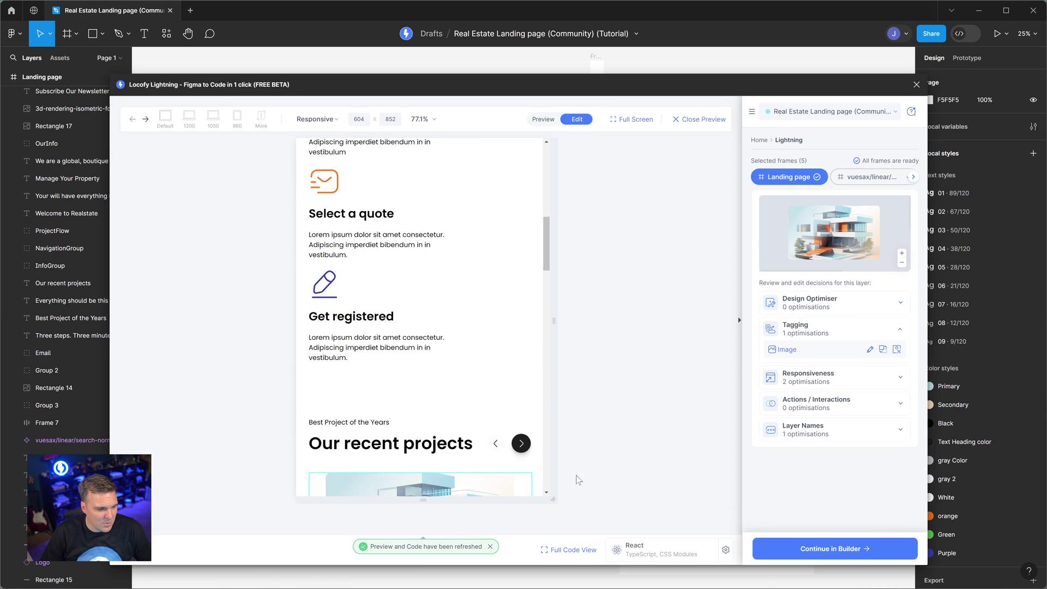
scroll(546, 328, "down", 5)
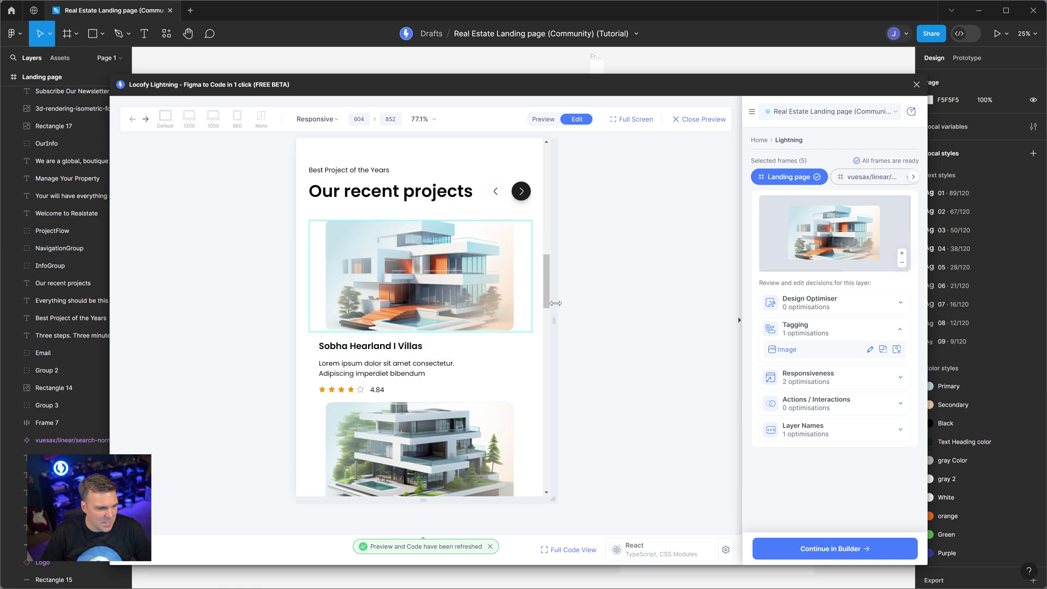
left_click_drag(556, 303, 694, 299)
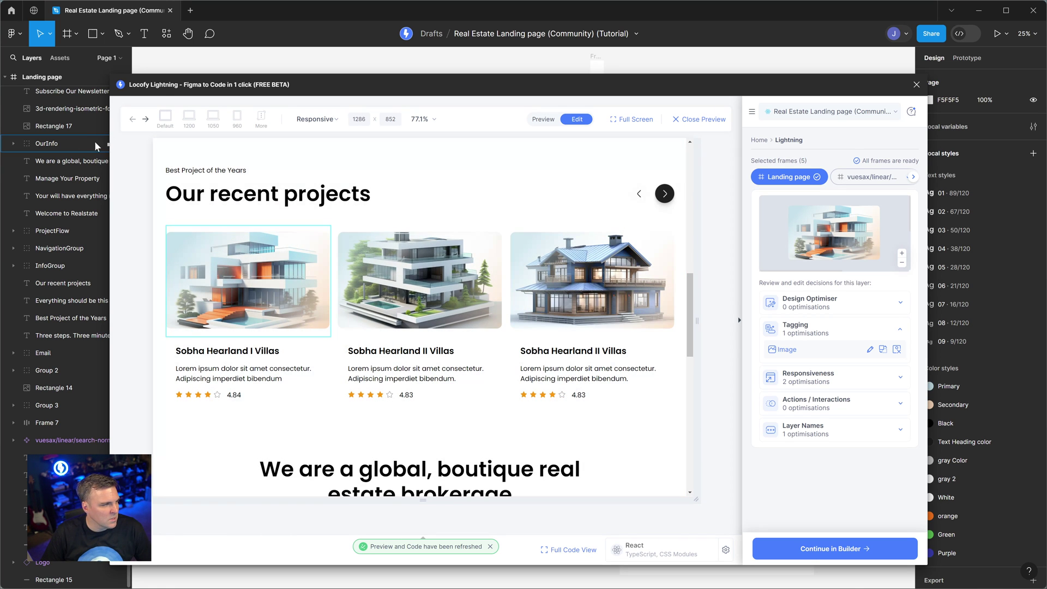
left_click_drag(465, 95, 441, 84)
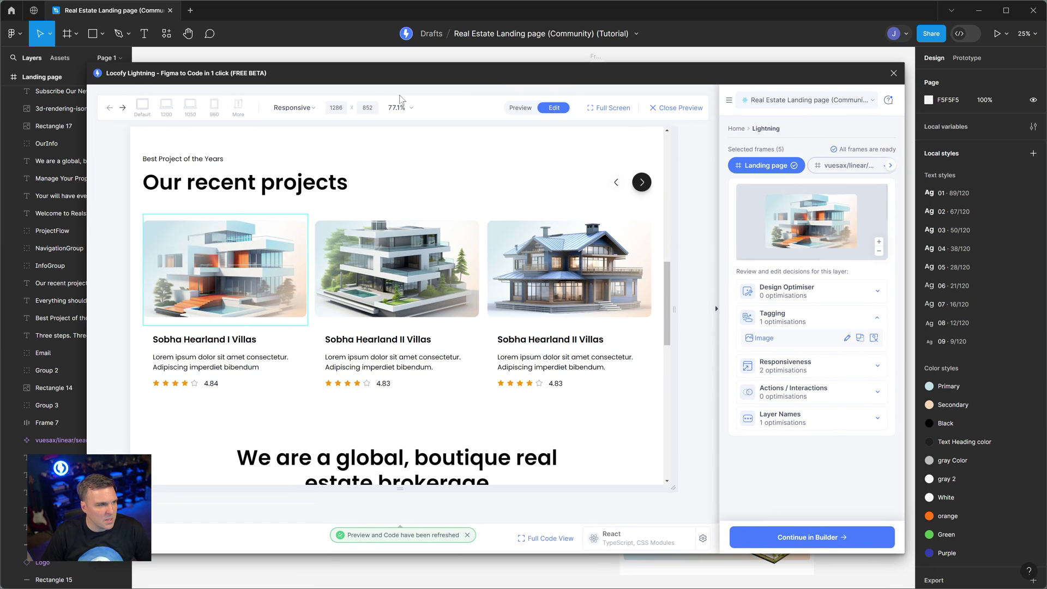
left_click(336, 108)
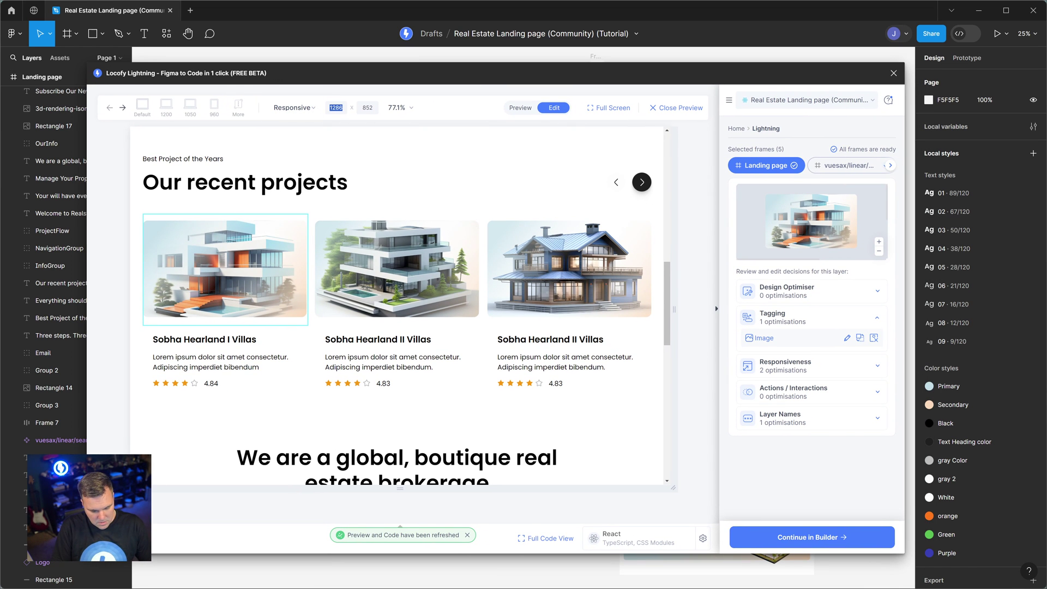
type("1600")
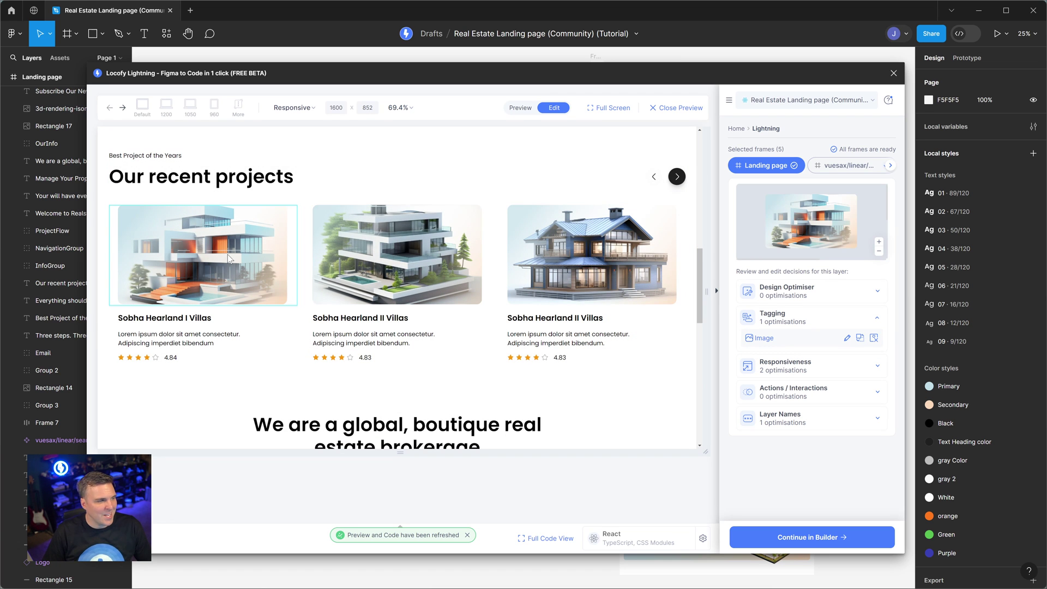
- Keep the first project image at fixed 263px height and add advanced CSS height: auto
left_click(879, 369)
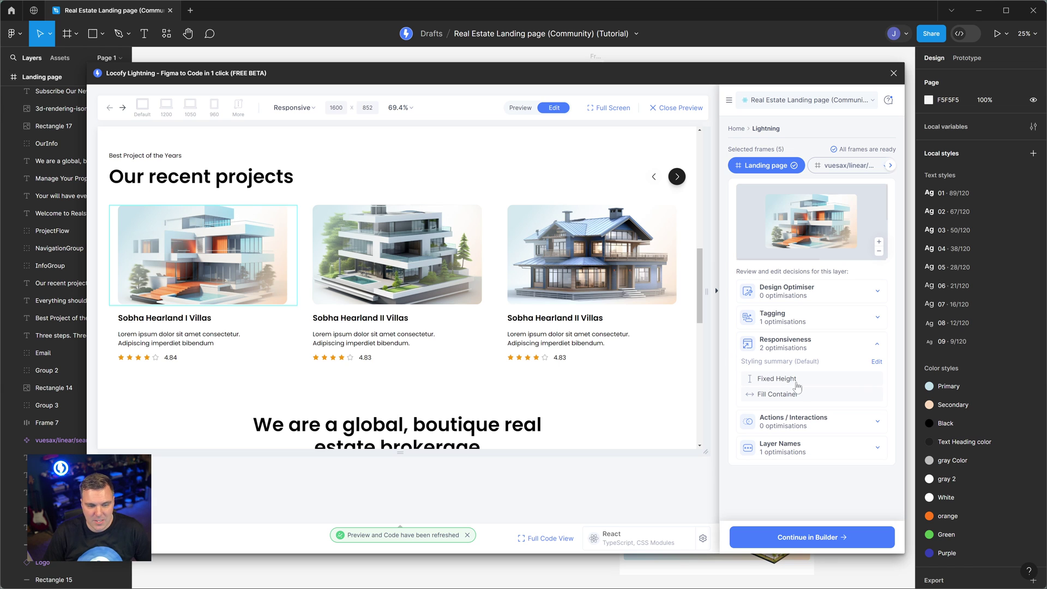
left_click(876, 363)
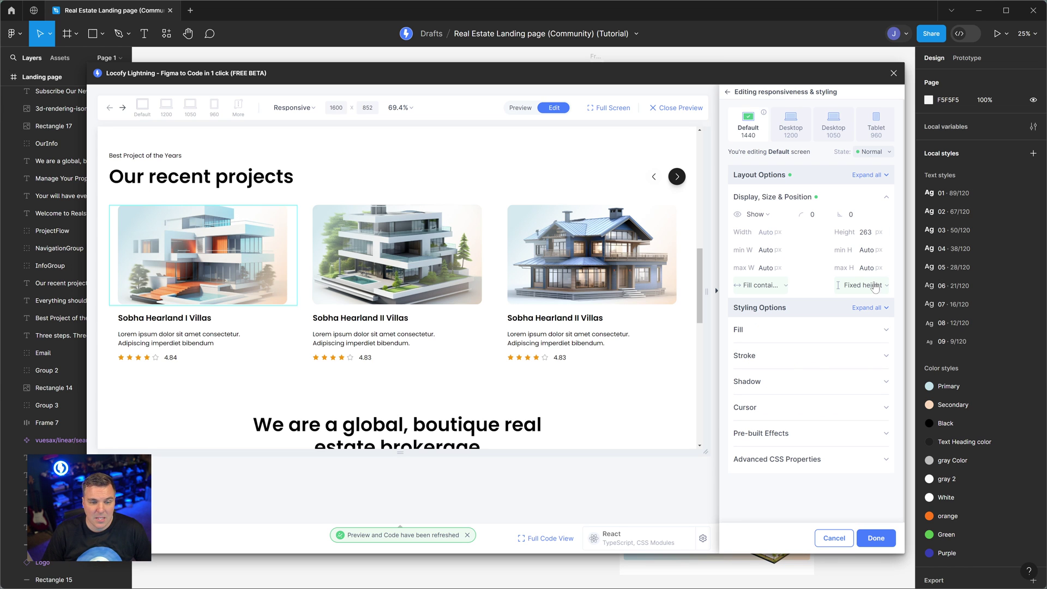
left_click(875, 287)
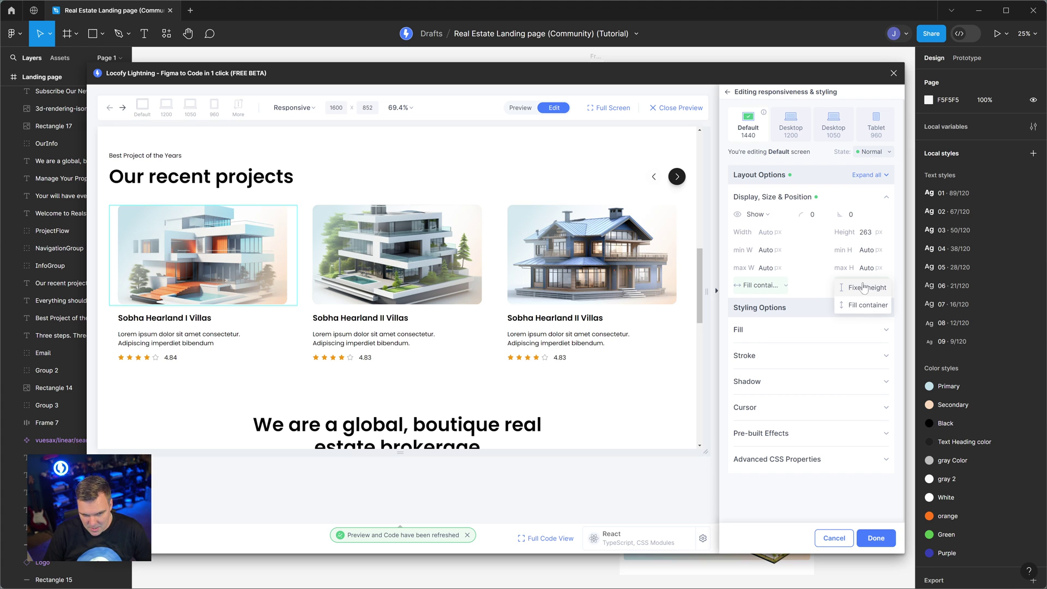
left_click(862, 289)
left_click(805, 461)
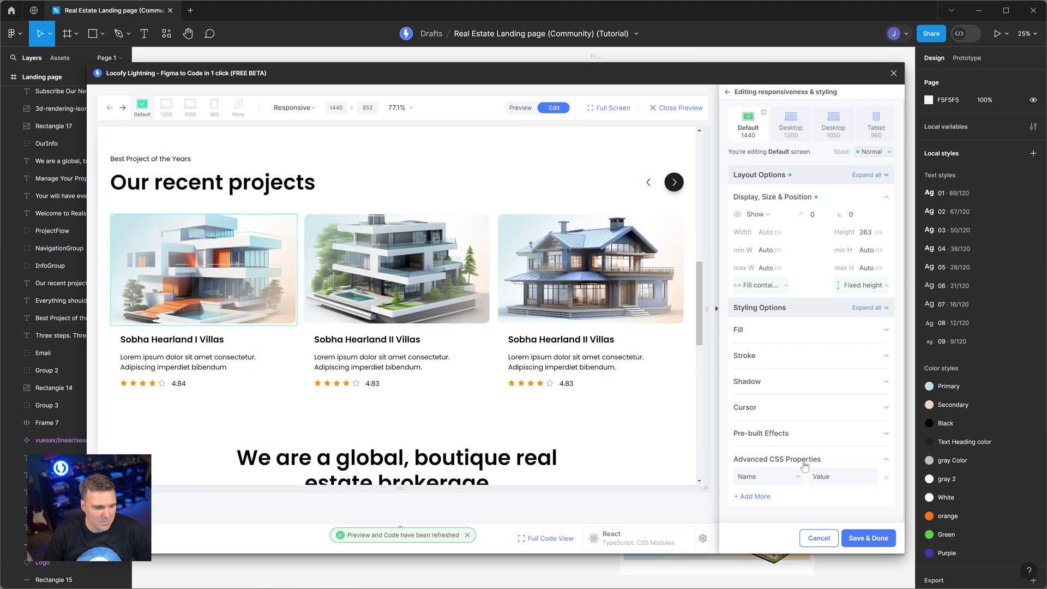
left_click(764, 477)
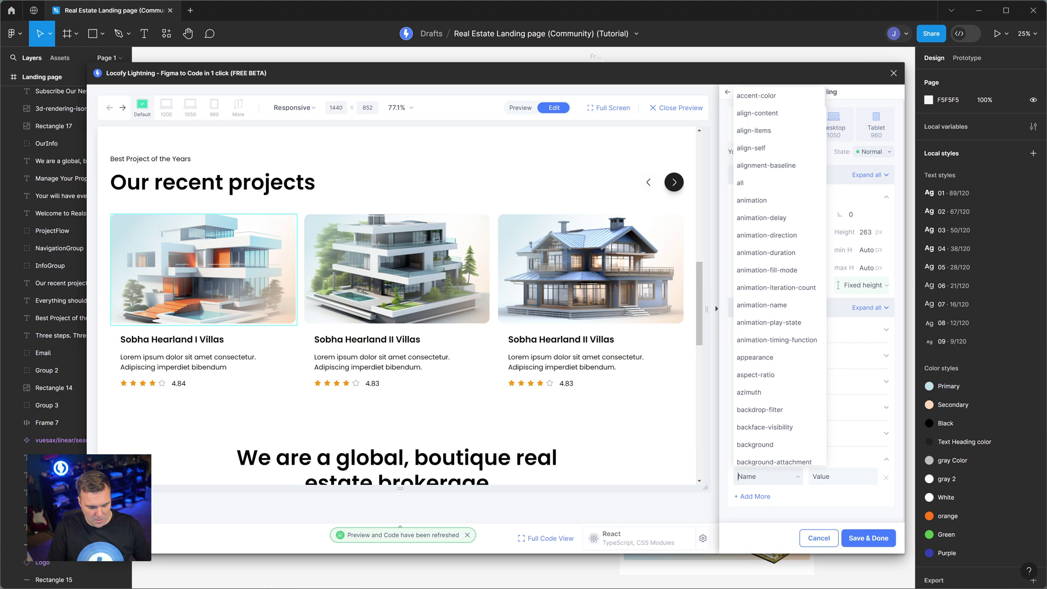
type("height")
key("Return")
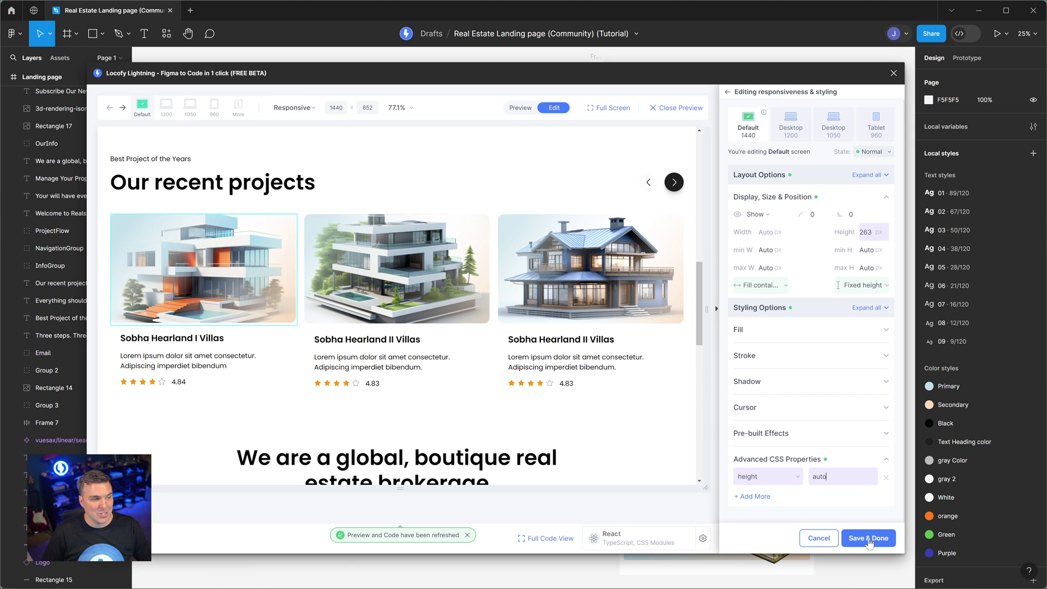
left_click(868, 538)
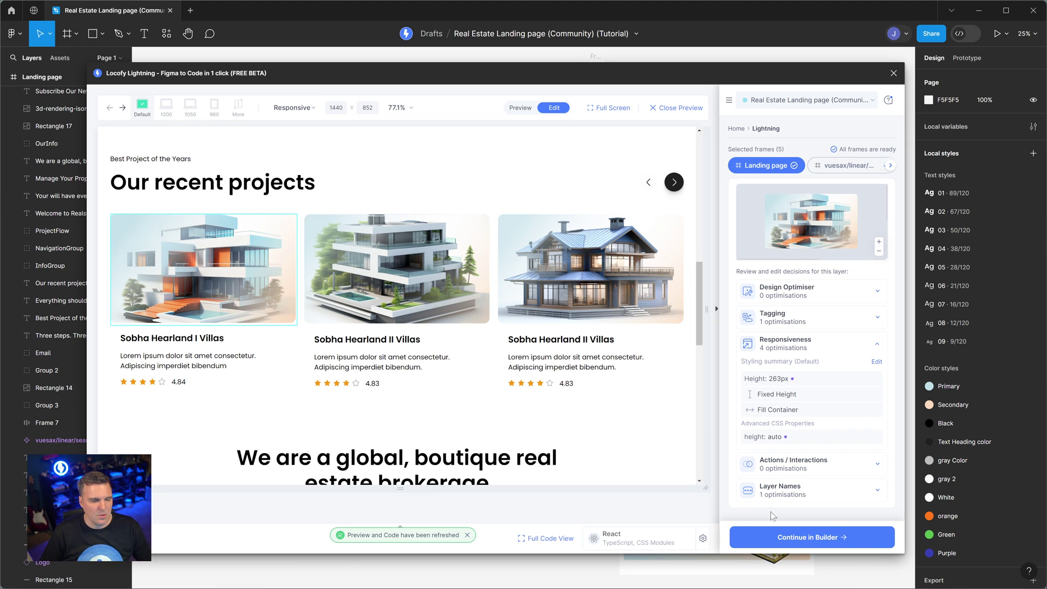
- Select the second project image and enter height: auto in its Advanced CSS Properties
left_click(369, 279)
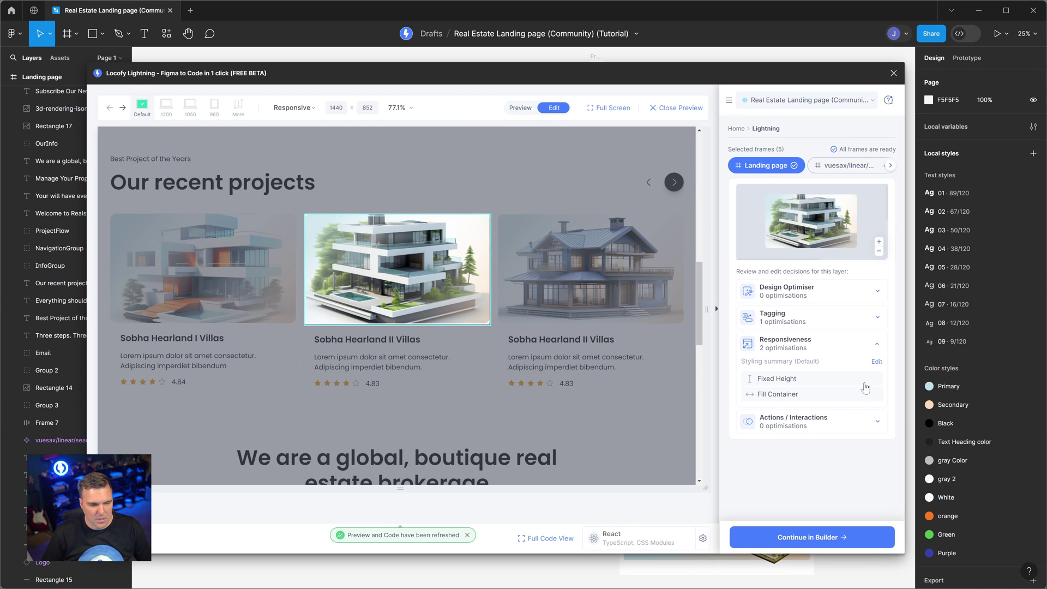
left_click(876, 362)
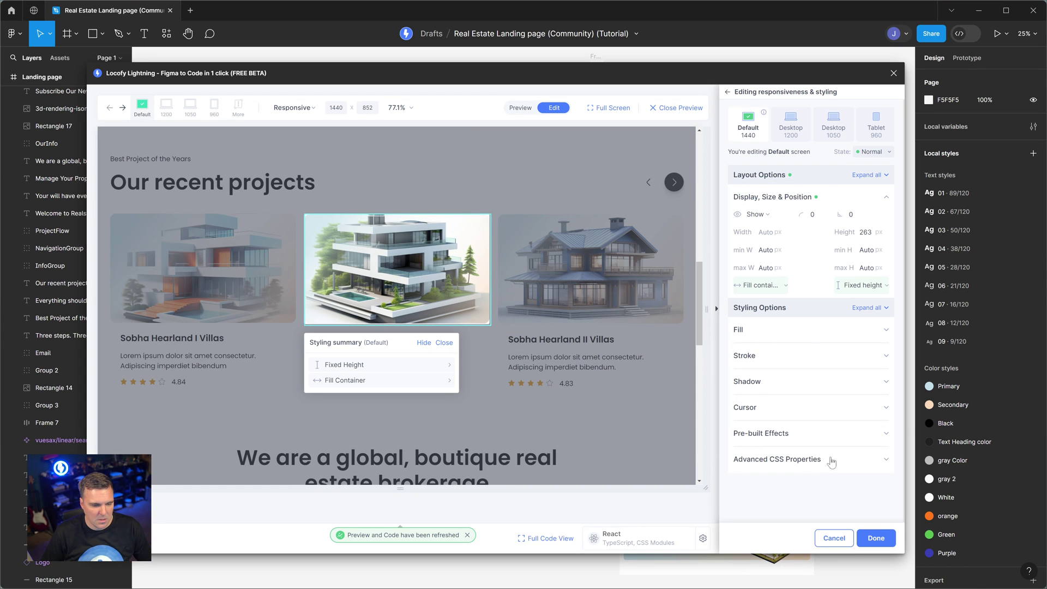
left_click(832, 462)
left_click(779, 478)
type("height")
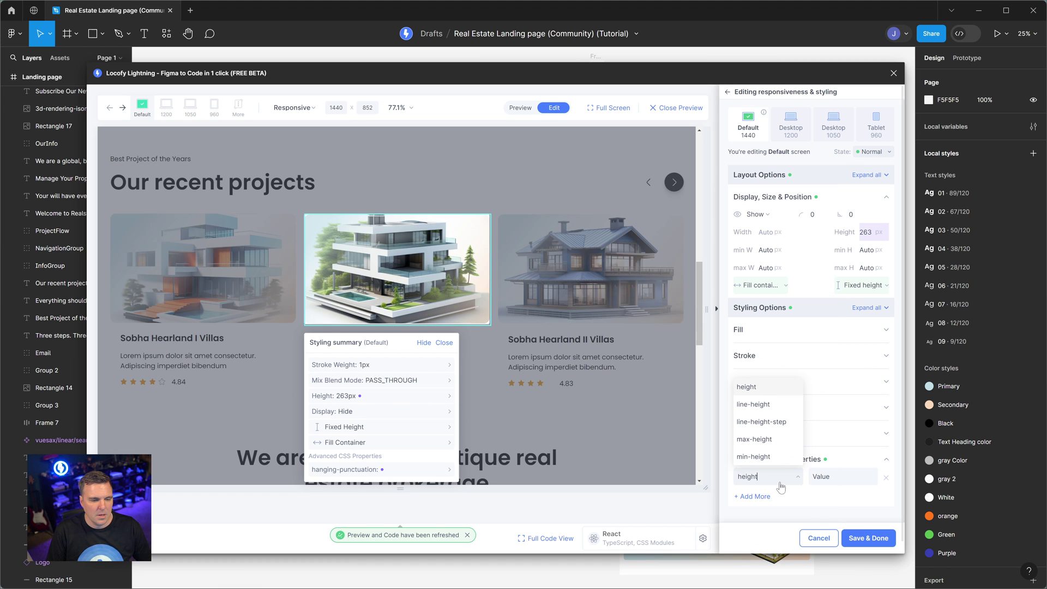
key("Return")
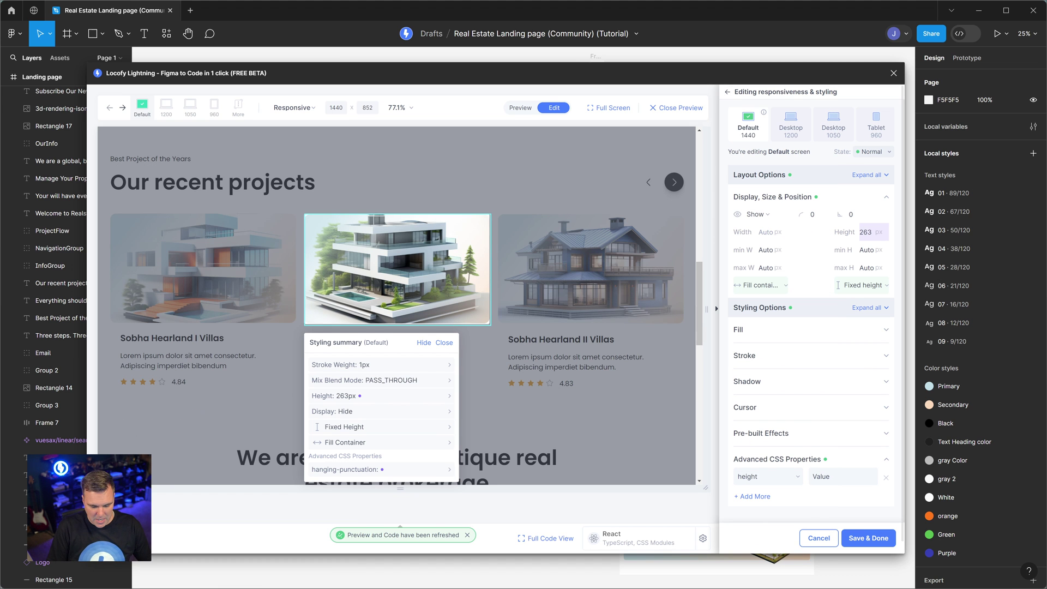
type("auto")
key("Return")
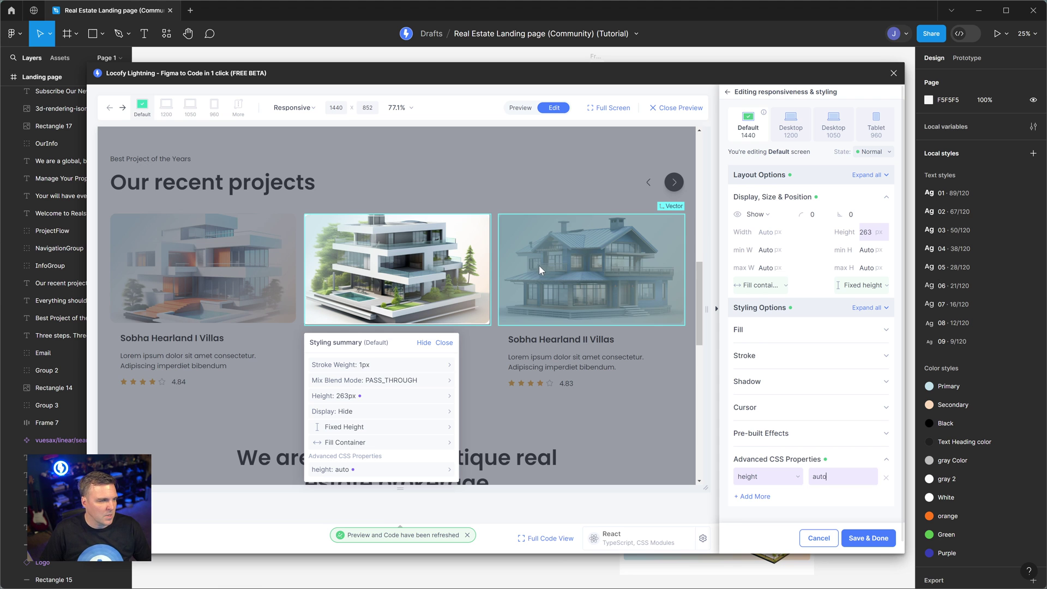
left_click(542, 262)
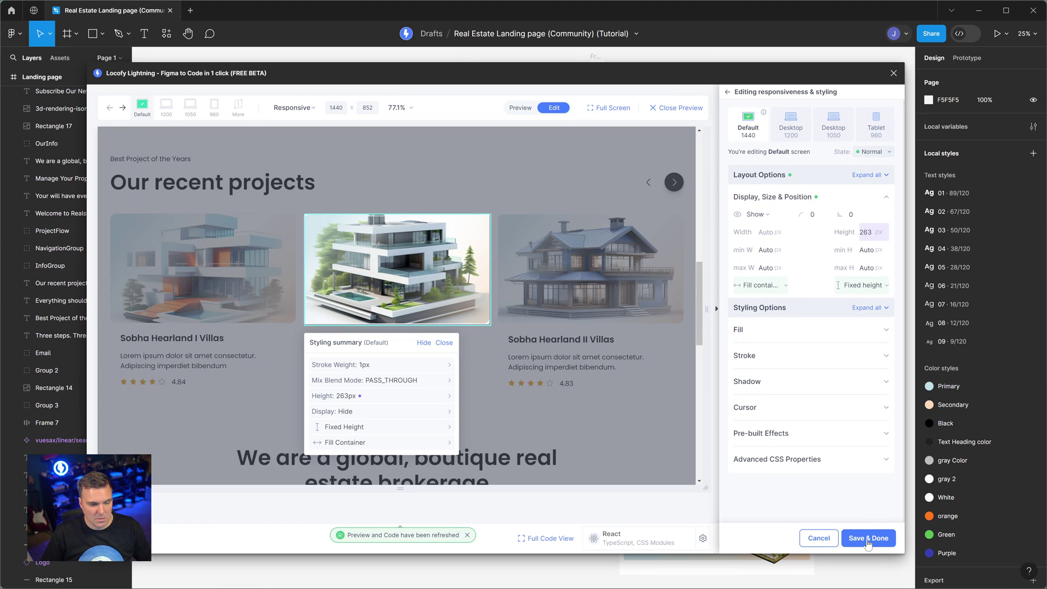
- Re-enter height: auto under Advanced CSS Properties and save the second image's styling
left_click(798, 460)
left_click(763, 476)
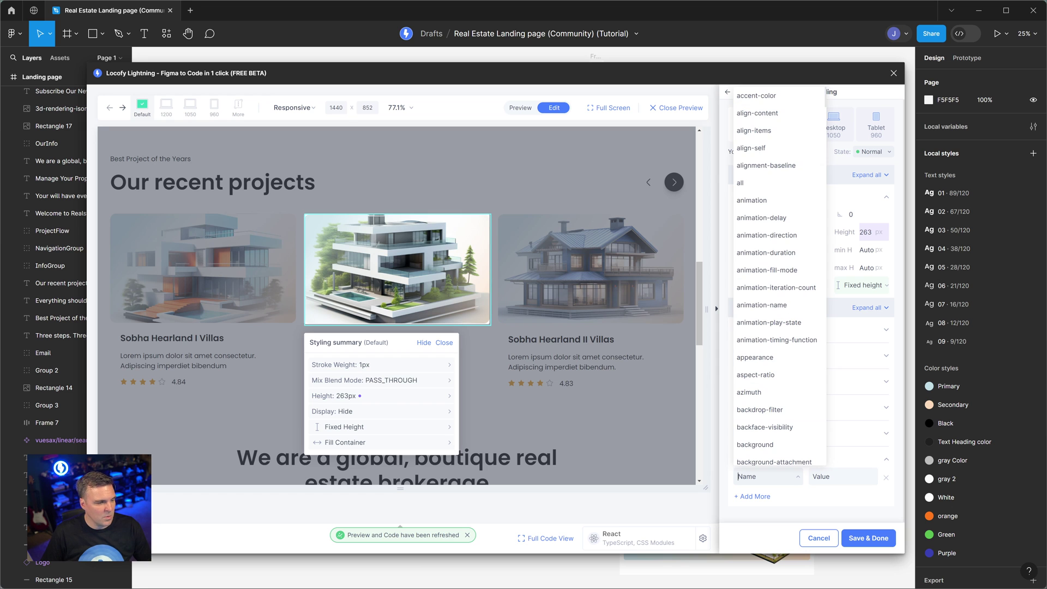
type("height")
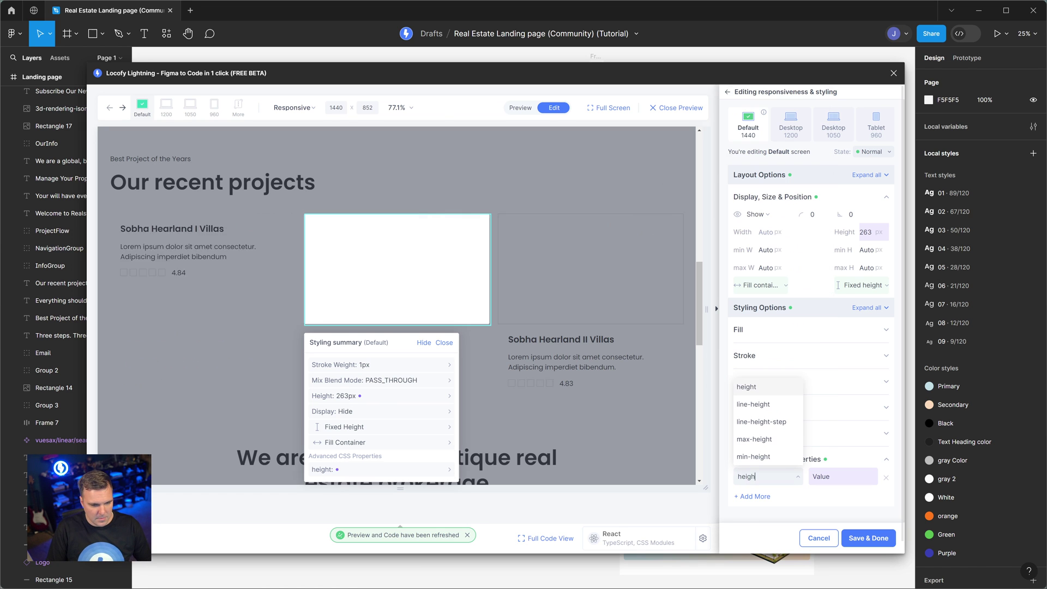
key("Tab")
type("auto")
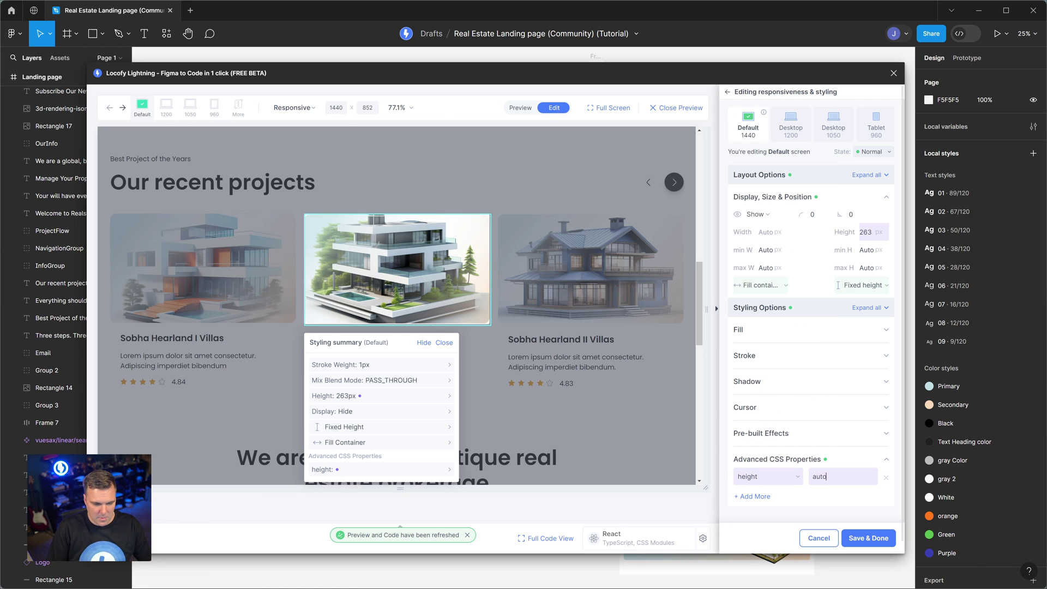
left_click(880, 539)
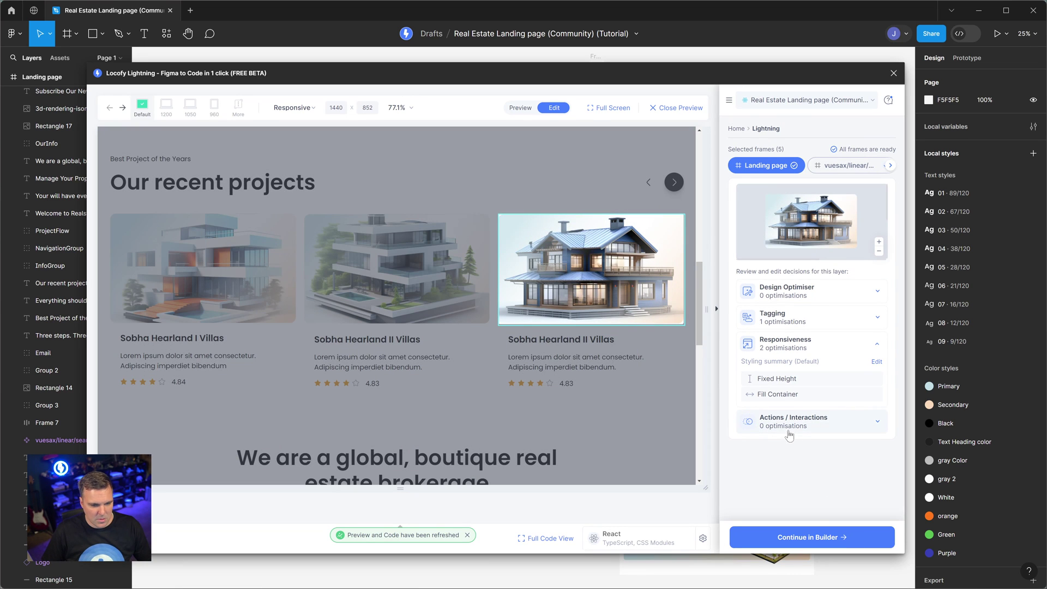
- Add height: auto under the third project image's Advanced CSS Properties and save it
left_click(876, 362)
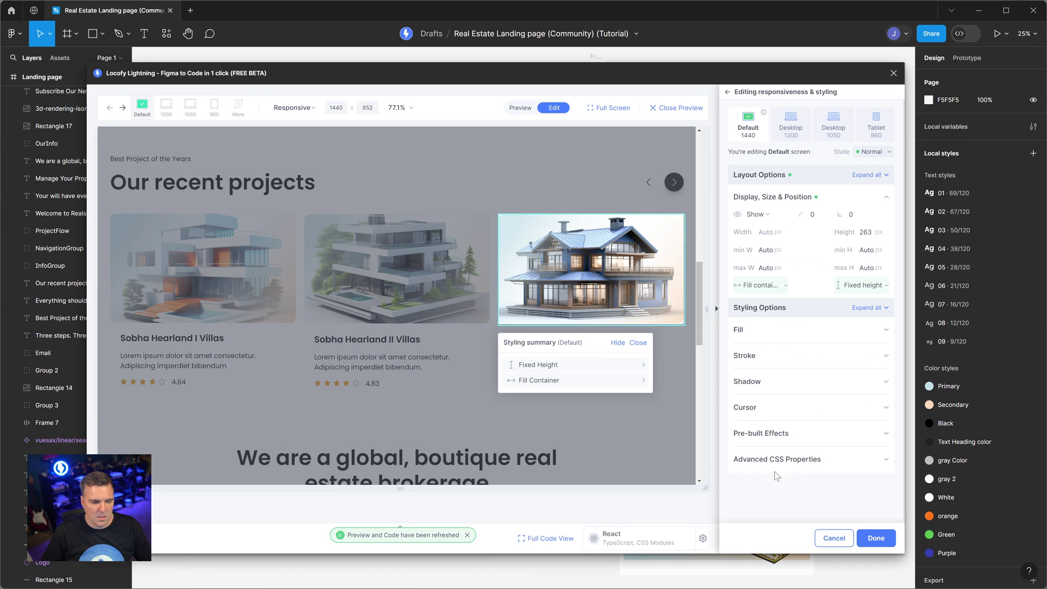
left_click(755, 496)
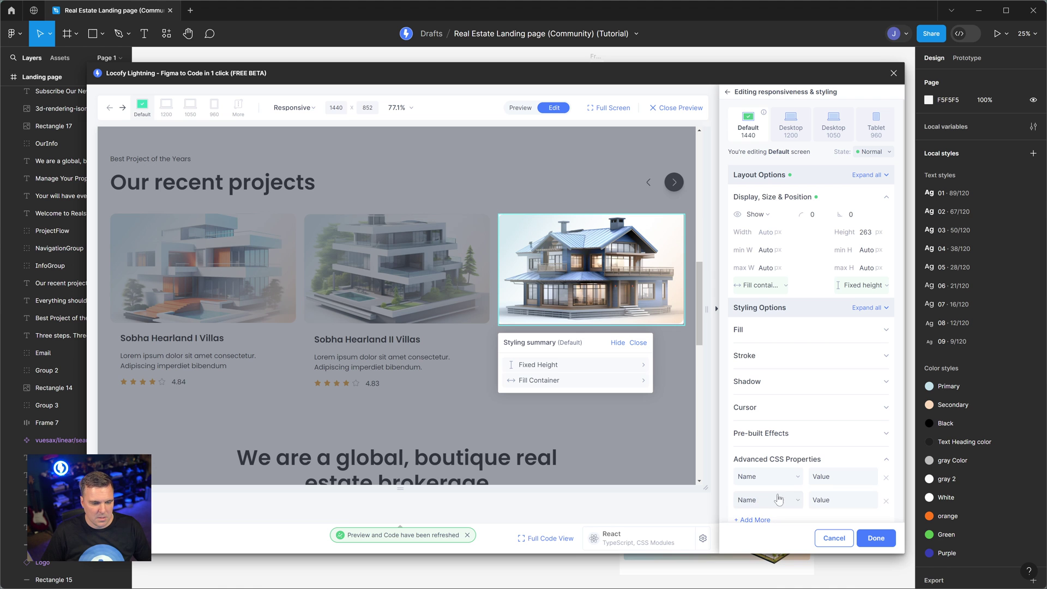
left_click(887, 501)
left_click(764, 477)
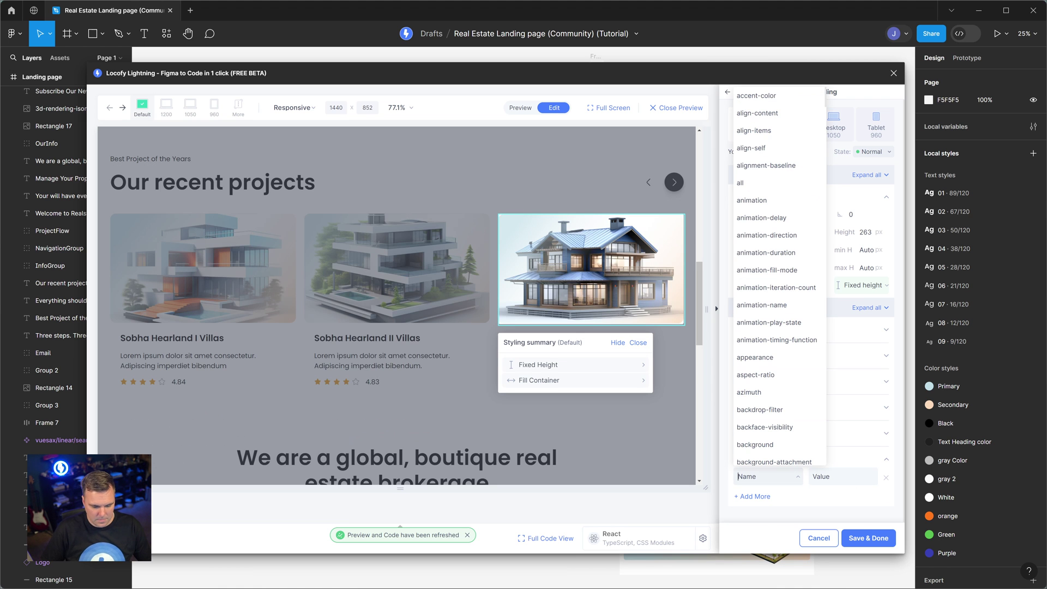
type("height")
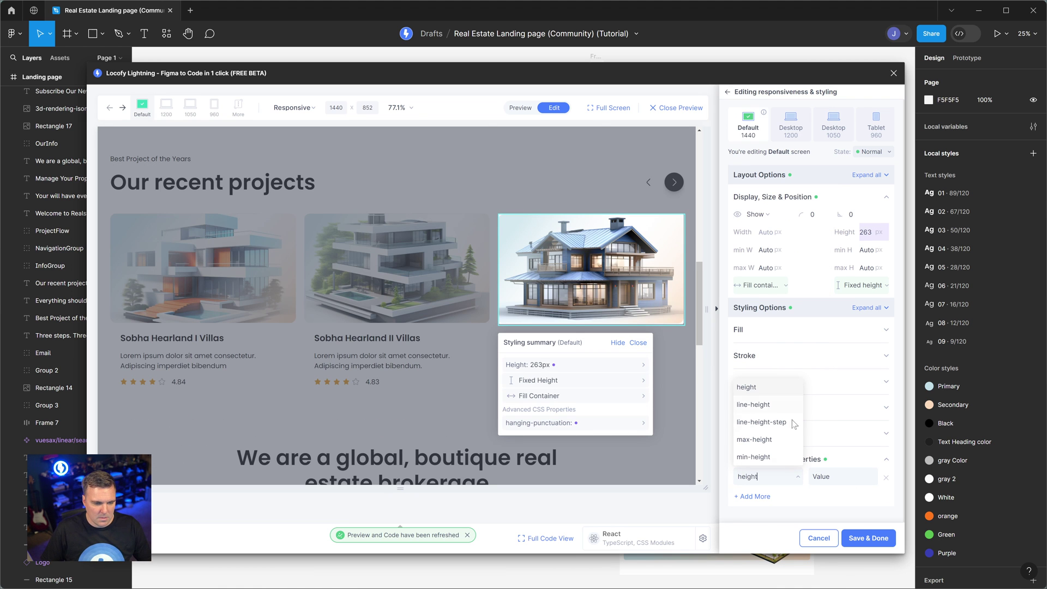
key("Tab")
type("auto")
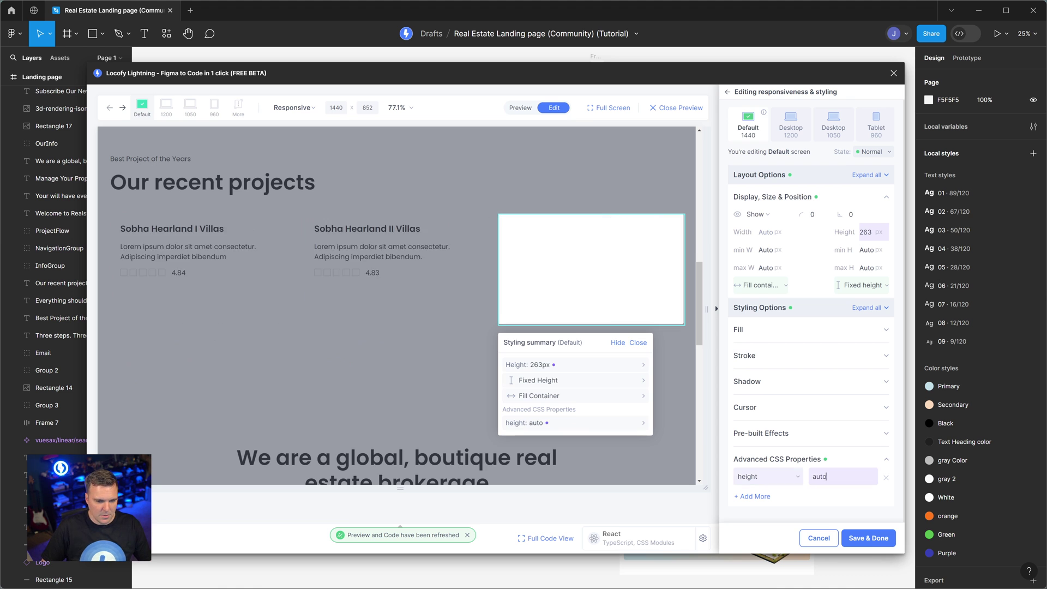
left_click(868, 538)
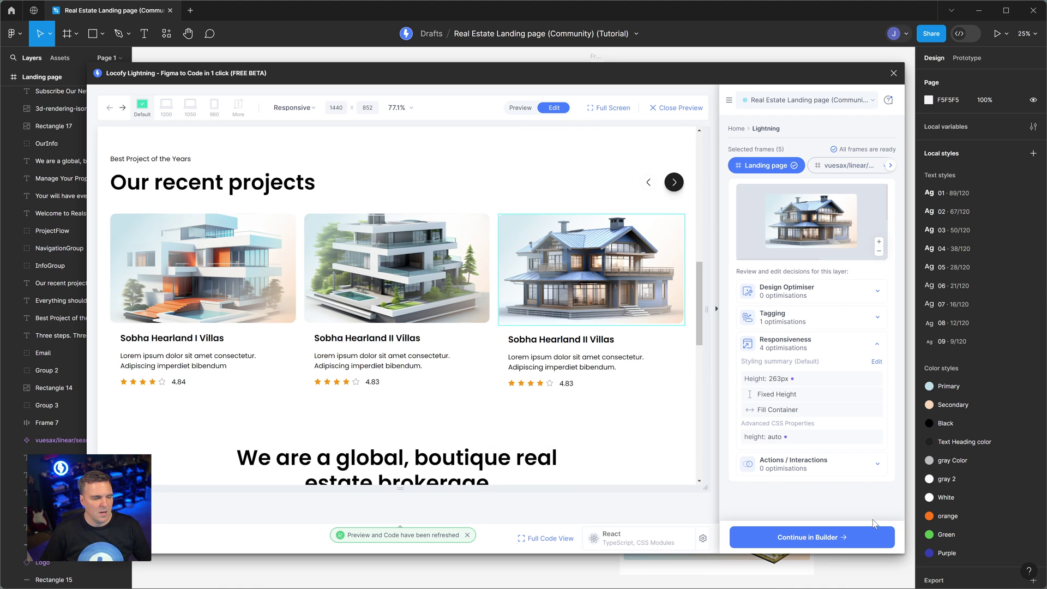